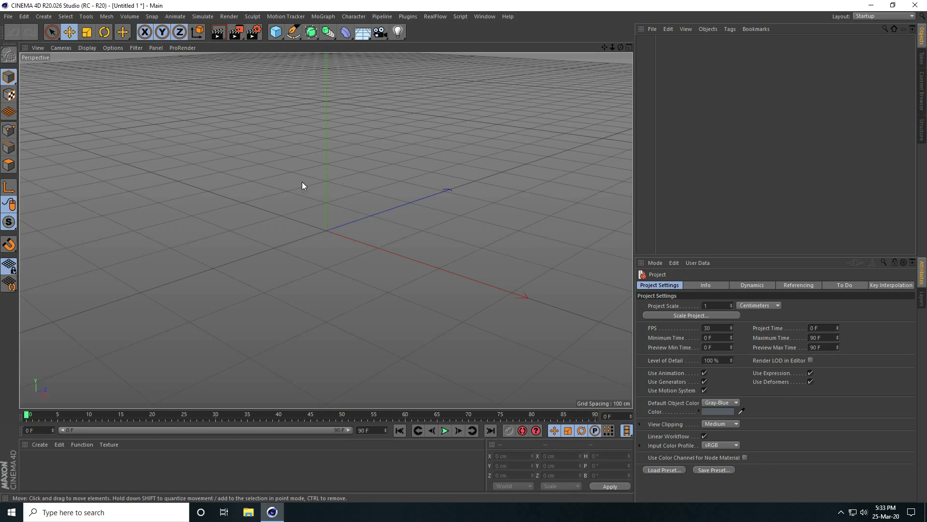
- Add a cylinder and set its radius to 500 cm
left_click(278, 35)
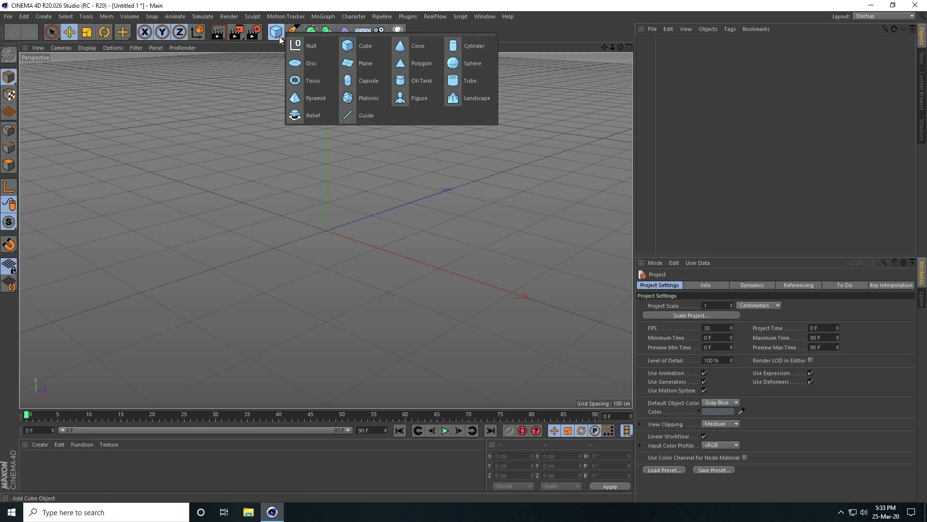
left_click(474, 46)
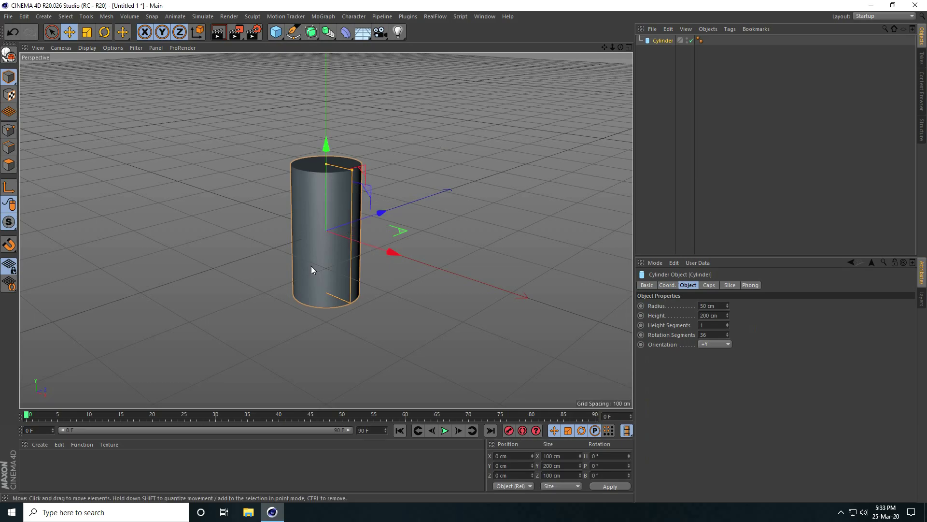
left_click(719, 305)
type("500")
key("Return")
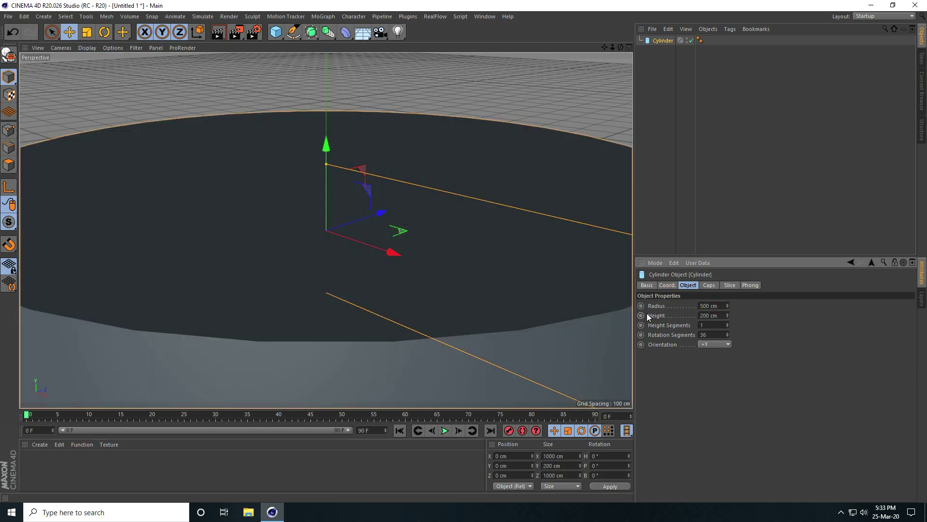
- Set the cylinder height to 10 cm and rotation segments to 200
left_click(722, 315)
type("10m00")
key("Return")
left_click(718, 315)
type("10")
key("Return")
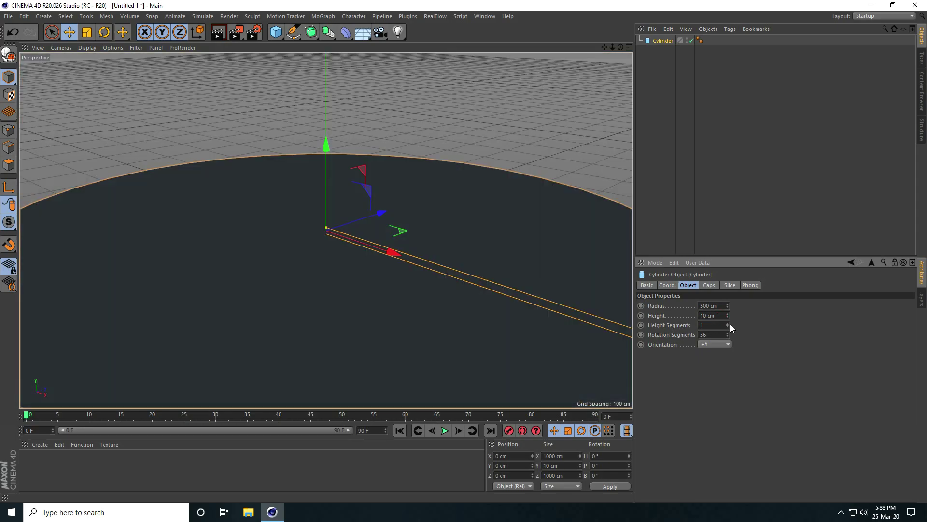
double_click(706, 334)
key("Return")
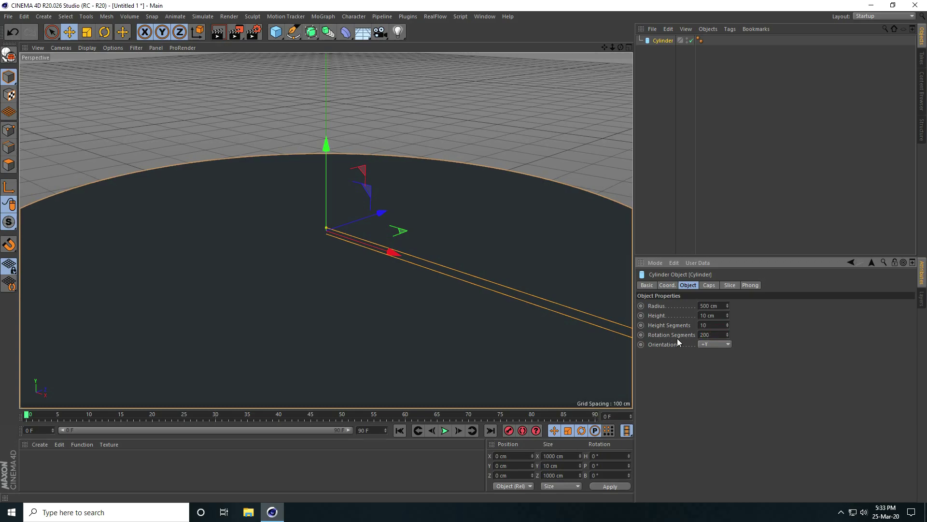
- Switch the viewport to Gouraud Shading (Lines) and view the disc from above
left_click(88, 48)
left_click(97, 68)
left_click_drag(174, 137, 316, 206, "alt")
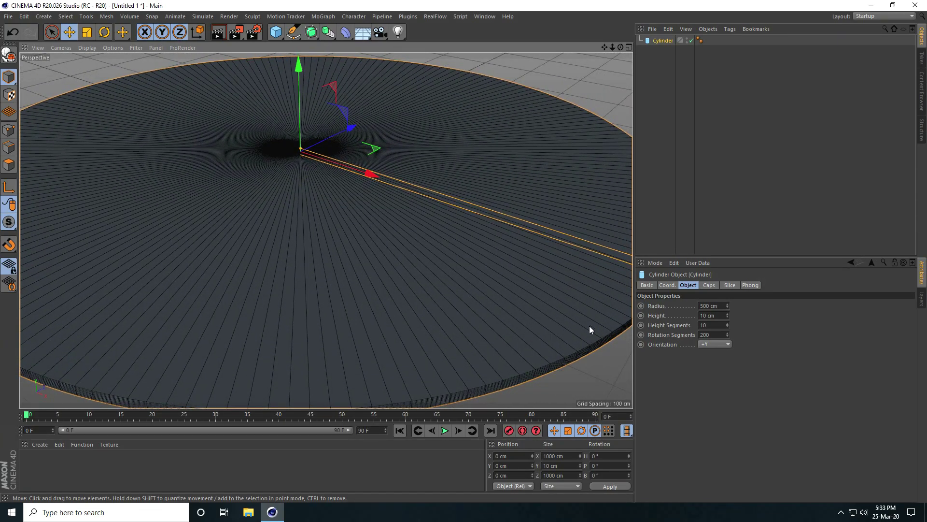
- Set the cylinder's cap segments to 50
left_click(710, 285)
left_click_drag(704, 314, 705, 314)
left_click(705, 316)
left_click(704, 316)
left_click(705, 316)
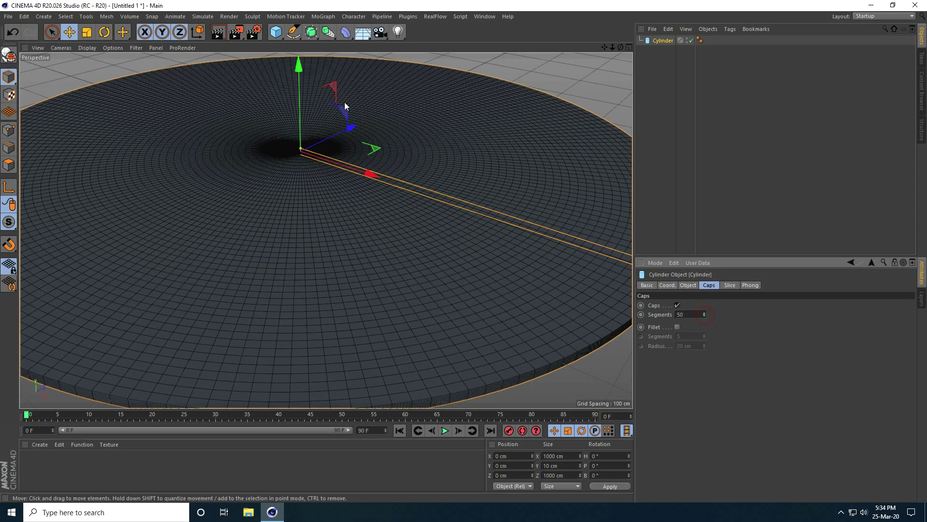
left_click(278, 33)
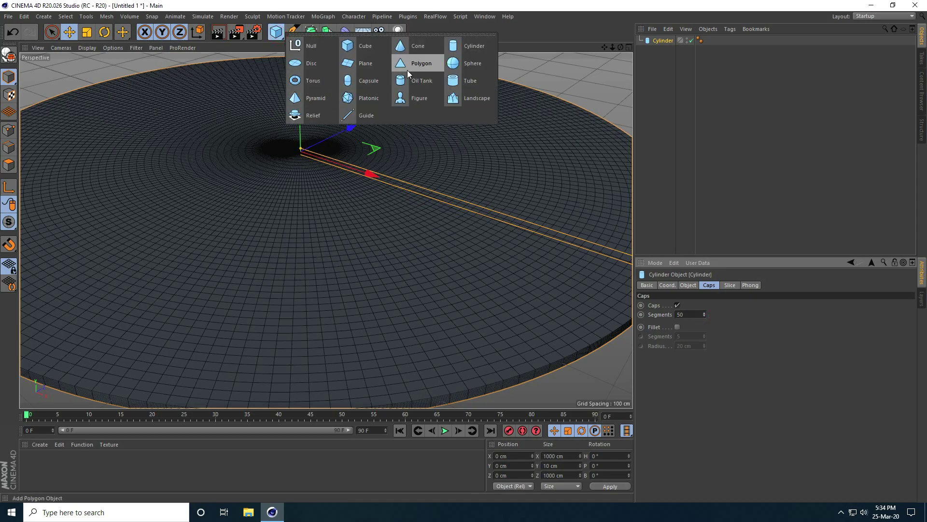
- Add a tube with 490 cm inner and 510 cm outer radius
left_click(472, 83)
left_click_drag(433, 218, 413, 259, "alt")
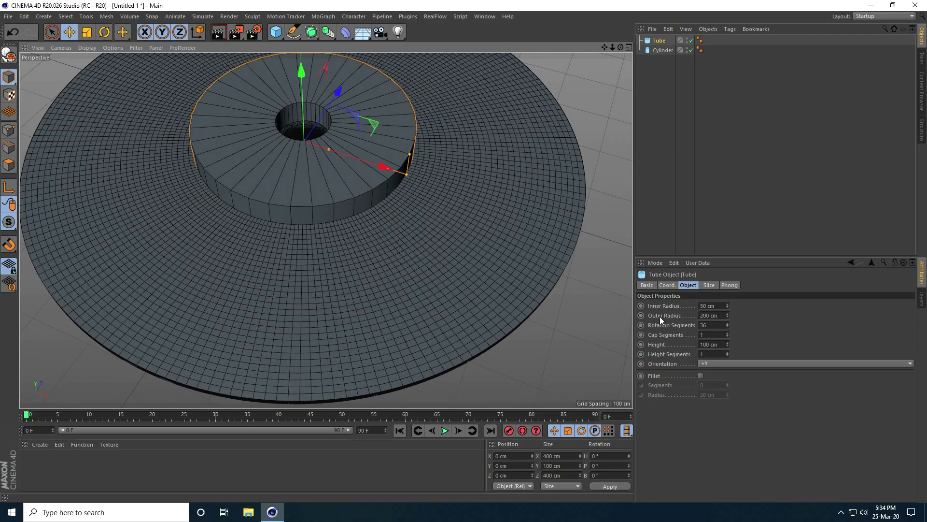
left_click_drag(727, 314, 728, 303)
left_click(727, 303)
left_click(727, 303)
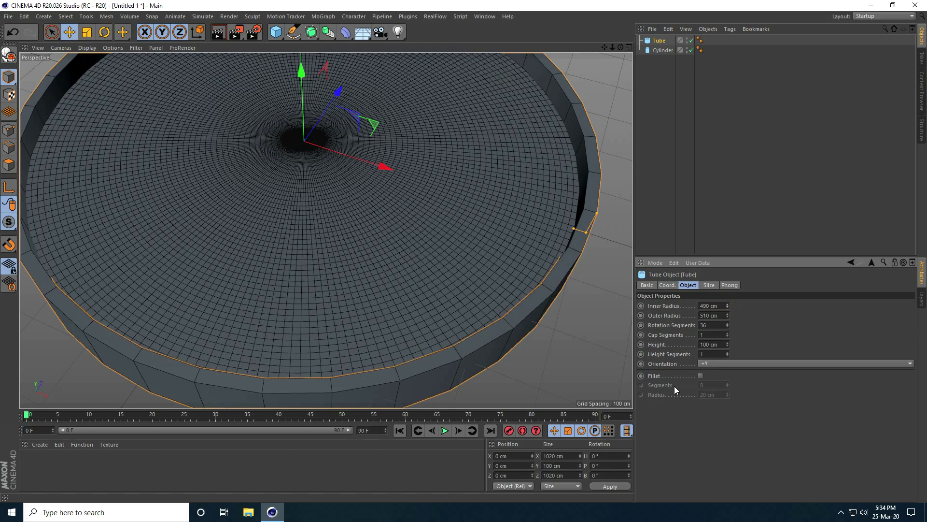
scroll(437, 311, "down", 5)
left_click_drag(437, 311, 436, 258, "alt")
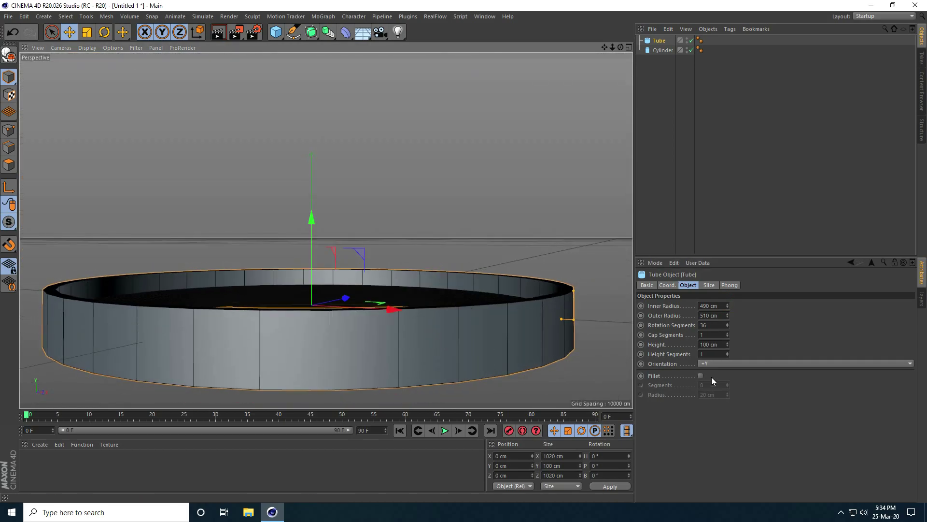
- Set the tube height to 50 cm and rotation segments to 553
left_click_drag(727, 346, 728, 345)
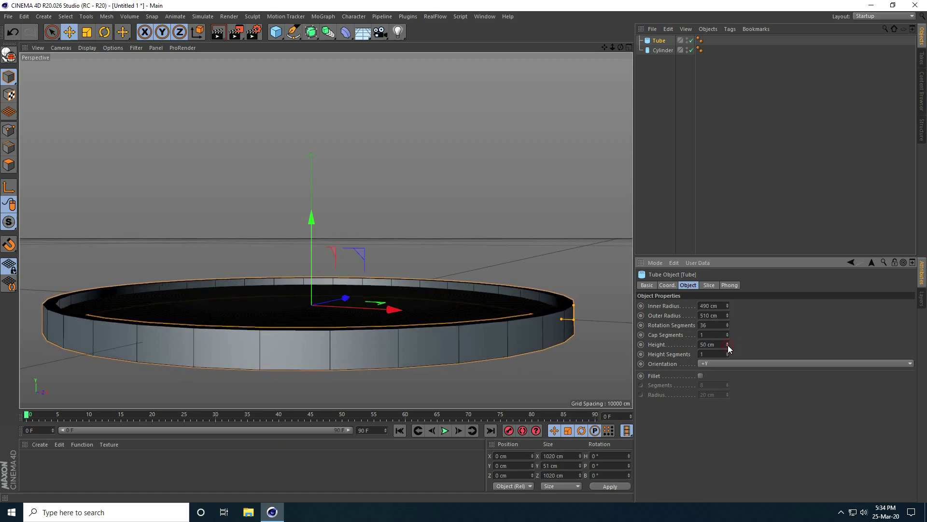
scroll(459, 300, "up", 5)
left_click_drag(473, 345, 472, 309, "alt")
mouse_move(727, 325)
left_mouse_down()
mouse_move(730, 315)
mouse_move(730, 342)
left_mouse_up()
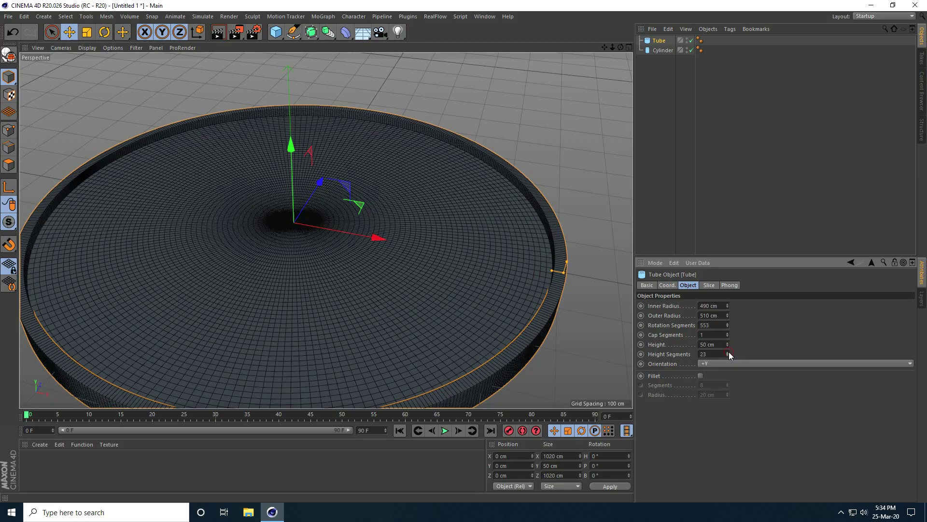
left_click(709, 286)
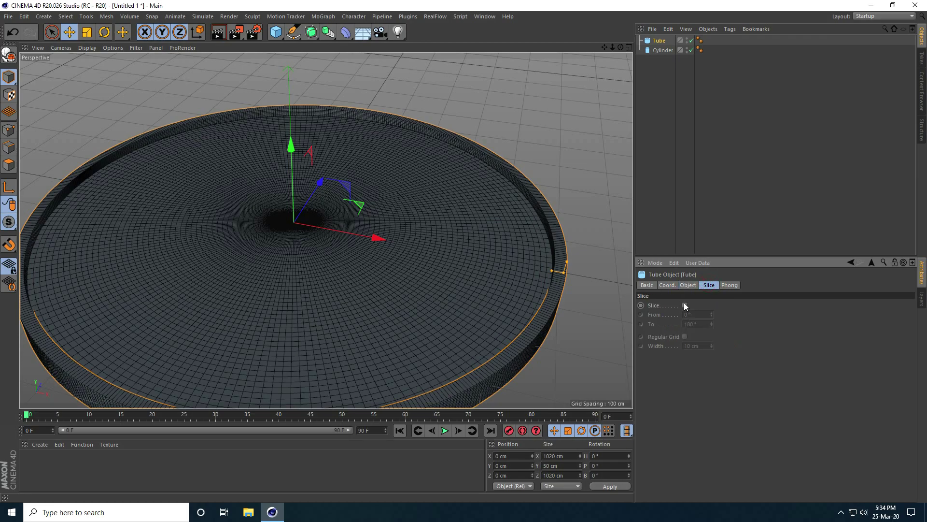
left_click(688, 286)
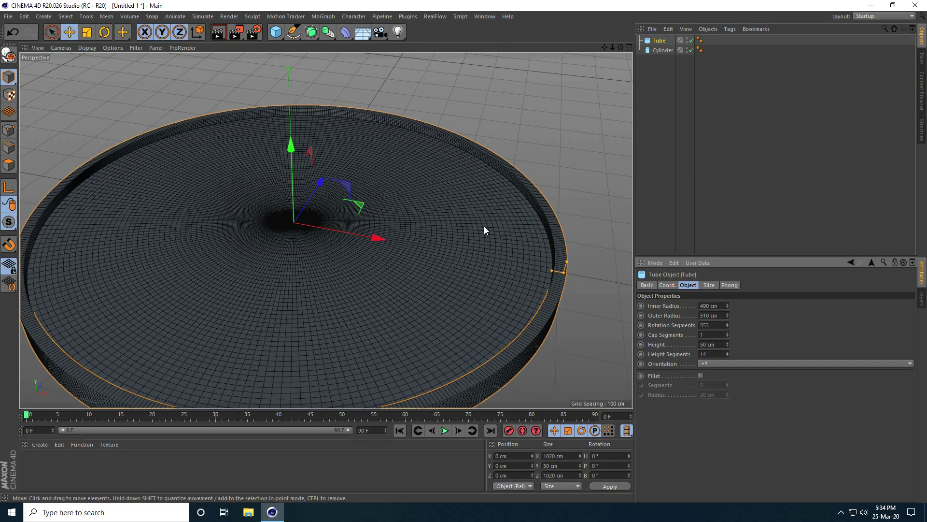
left_click_drag(311, 253, 306, 206, "alt")
scroll(286, 246, "up", 5)
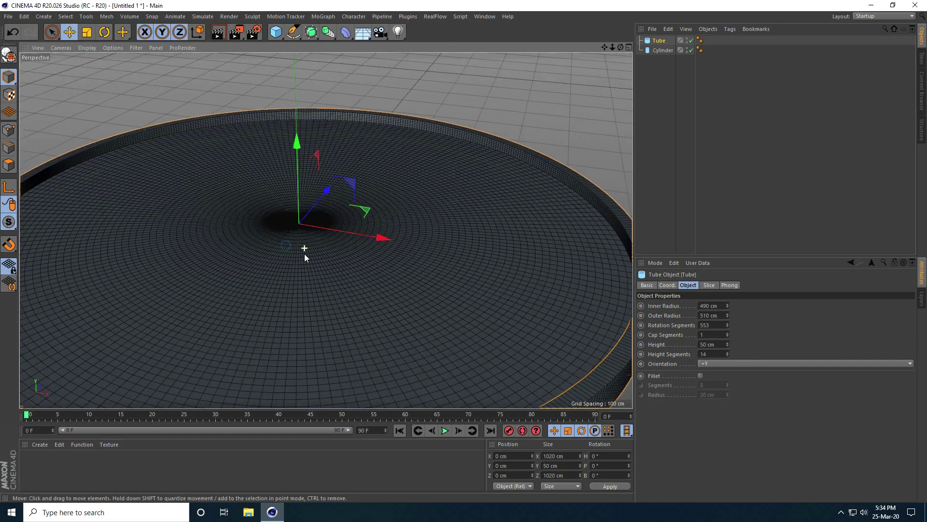
mouse_move(317, 255)
left_mouse_down("alt")
mouse_move(309, 215)
mouse_move(303, 225)
left_mouse_up("alt")
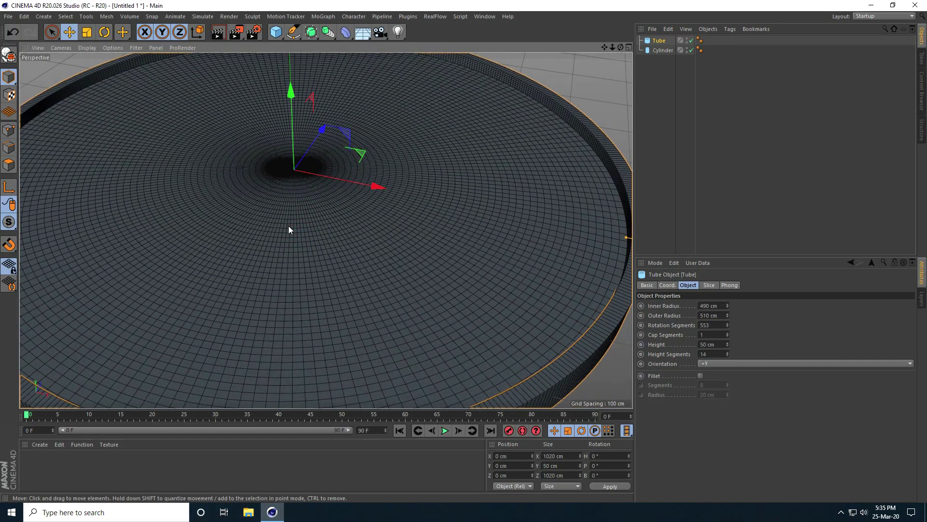
- Add a particle emitter pointing straight down at Y position 350 cm
left_click(202, 16)
mouse_move(206, 75)
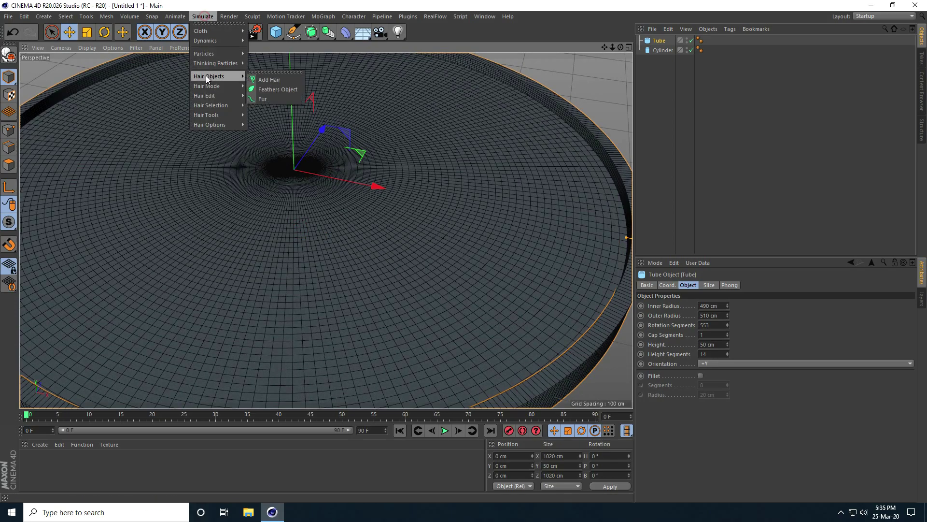
mouse_move(205, 54)
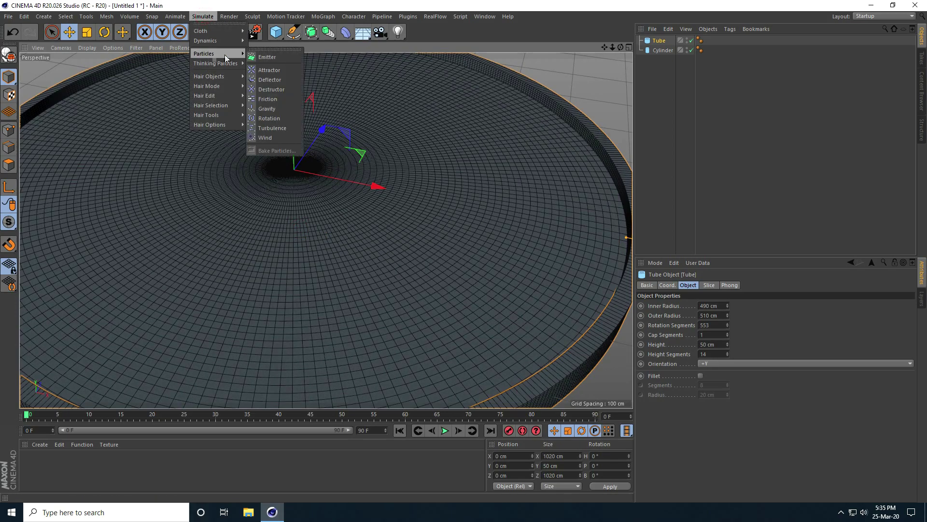
left_click(273, 56)
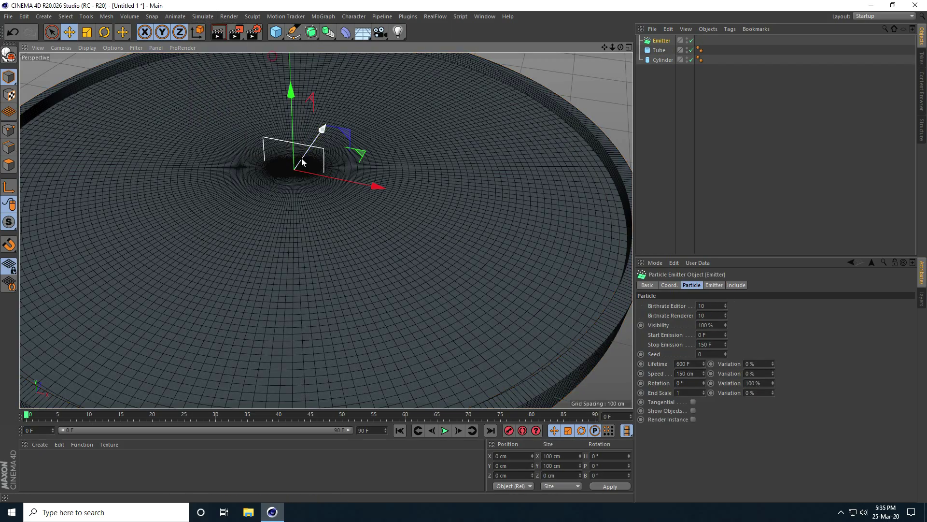
left_click_drag(297, 101, 296, 57)
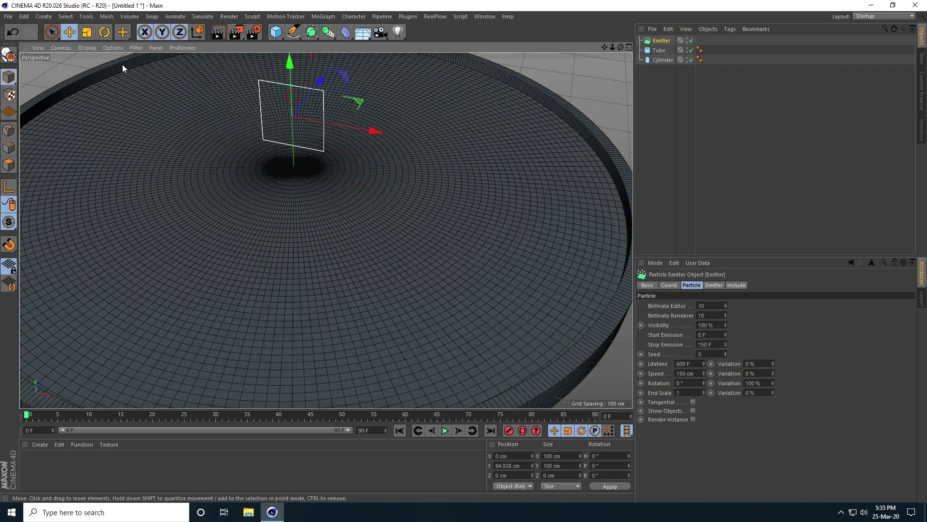
left_click(104, 32)
left_click_drag(274, 149, 285, 74)
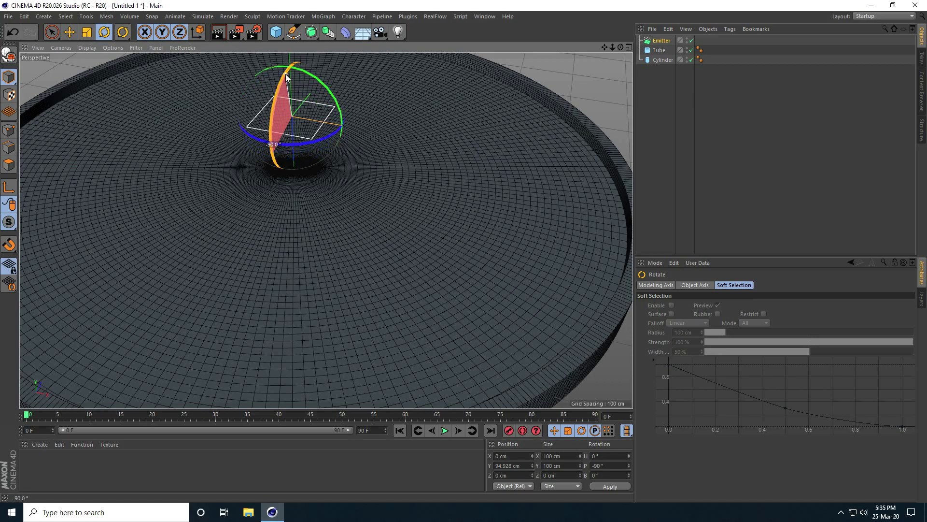
left_click_drag(303, 149, 294, 190, "alt")
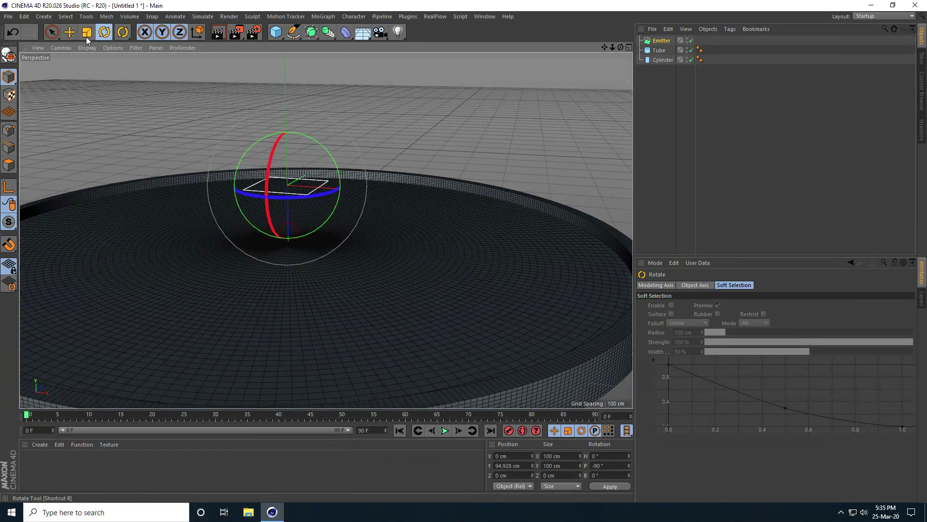
left_click(69, 32)
left_click_drag(292, 272, 289, 126)
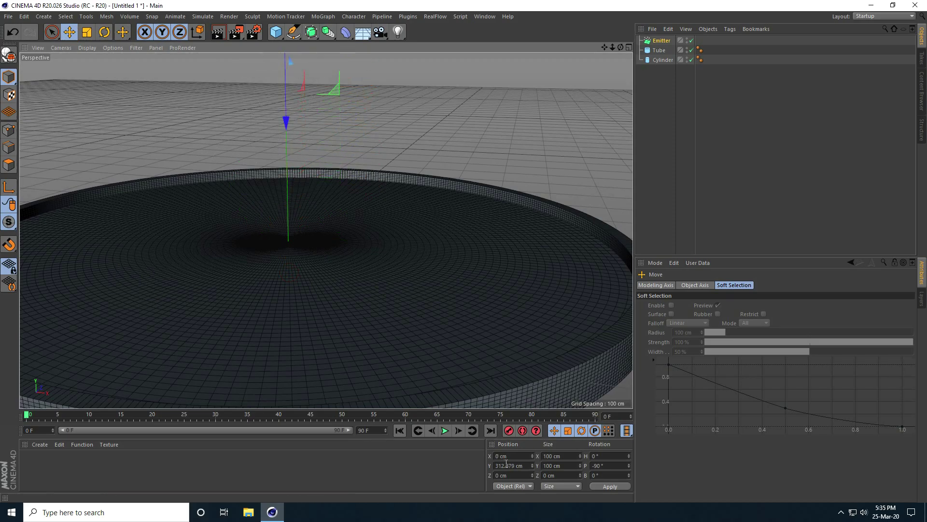
left_click(506, 465)
type("350")
key("Return")
left_click_drag(358, 262, 326, 284, "alt")
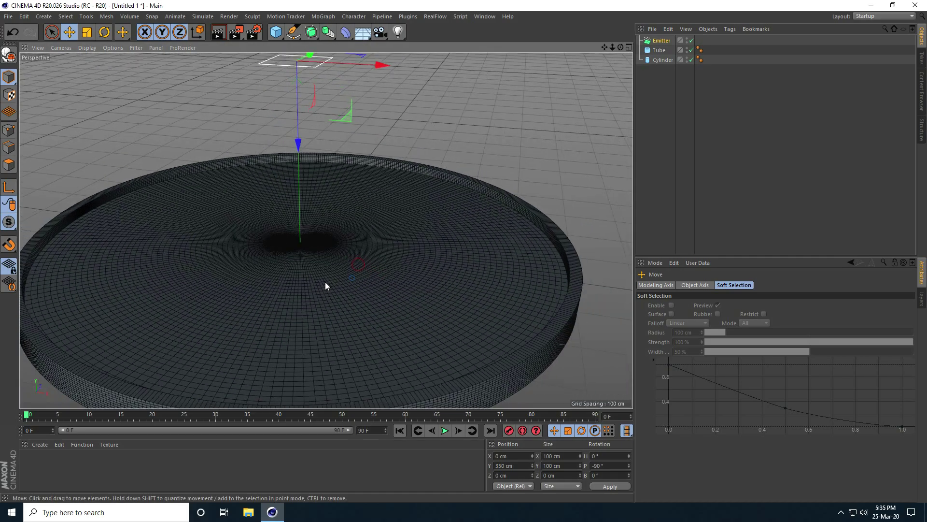
- Set the emitter birthrate to 5 and stop emission at frame 1000
left_click(659, 40)
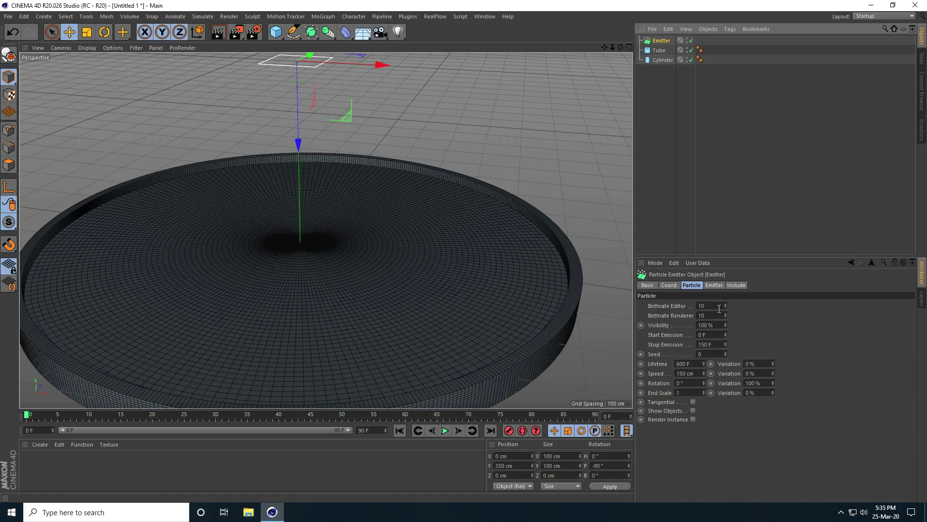
double_click(719, 307)
double_click(716, 315)
type("5")
key("Return")
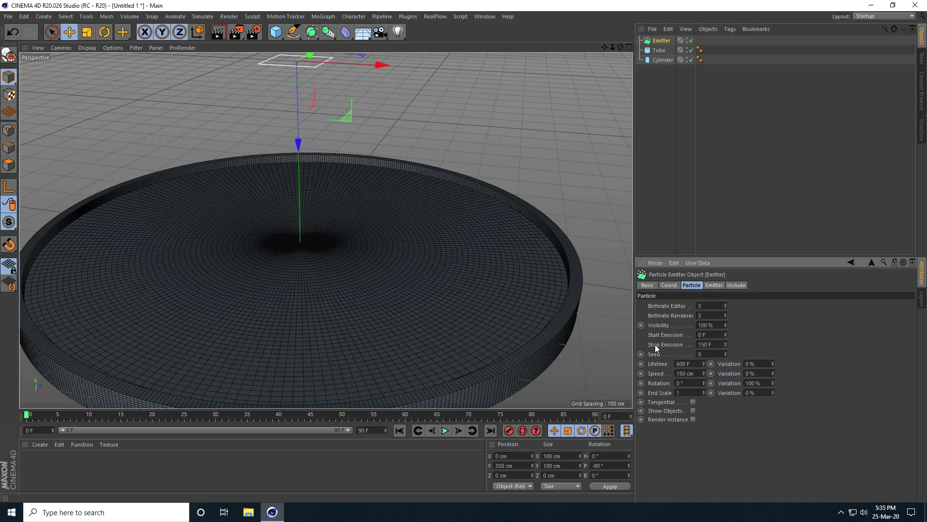
double_click(714, 345)
type("1000")
key("Return")
- Set the emitter's X-Size and Y-Size to 0
left_click(713, 285)
double_click(705, 314)
type("00")
key("Return")
double_click(704, 324)
type("0")
key("Return")
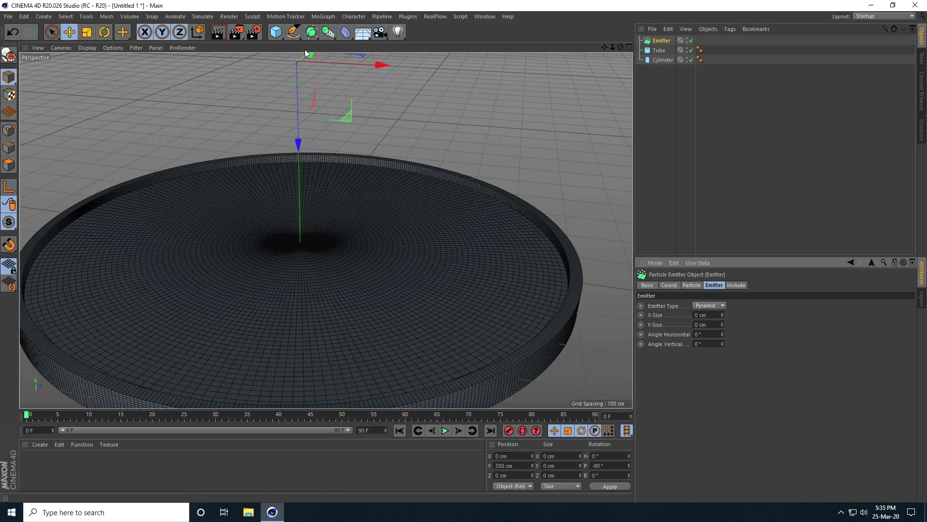
- Add a 10 × 10 × 10 cm cube and nest it under the Emitter
left_click_drag(275, 32, 311, 43)
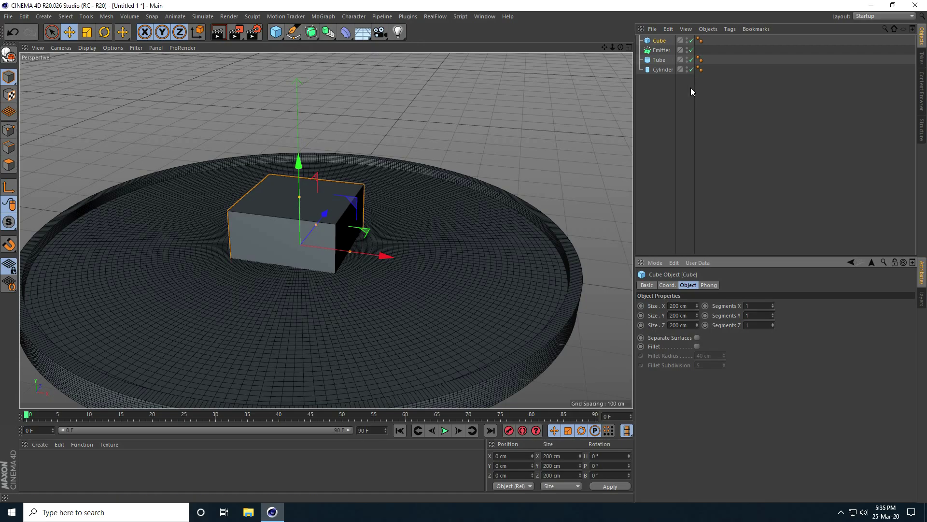
double_click(682, 305)
type("10")
double_click(694, 315)
type("1")
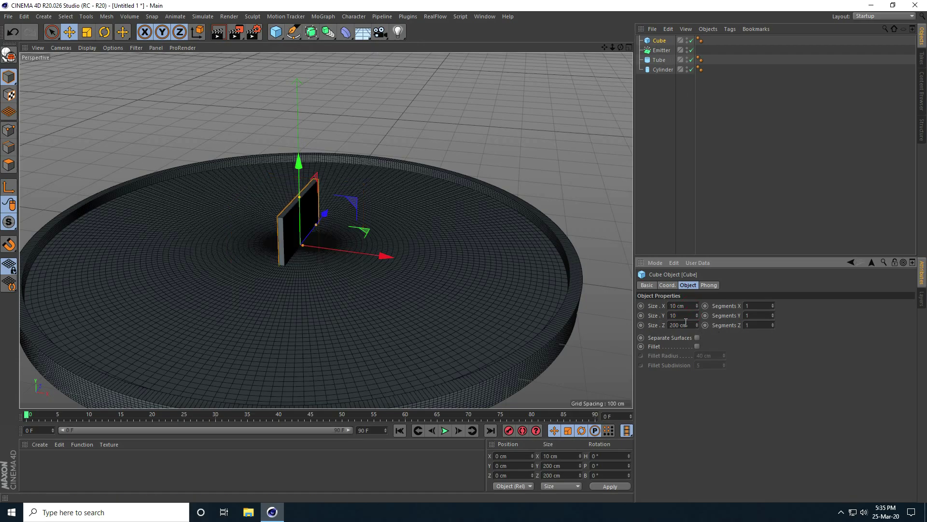
double_click(685, 324)
type("10")
key("Return")
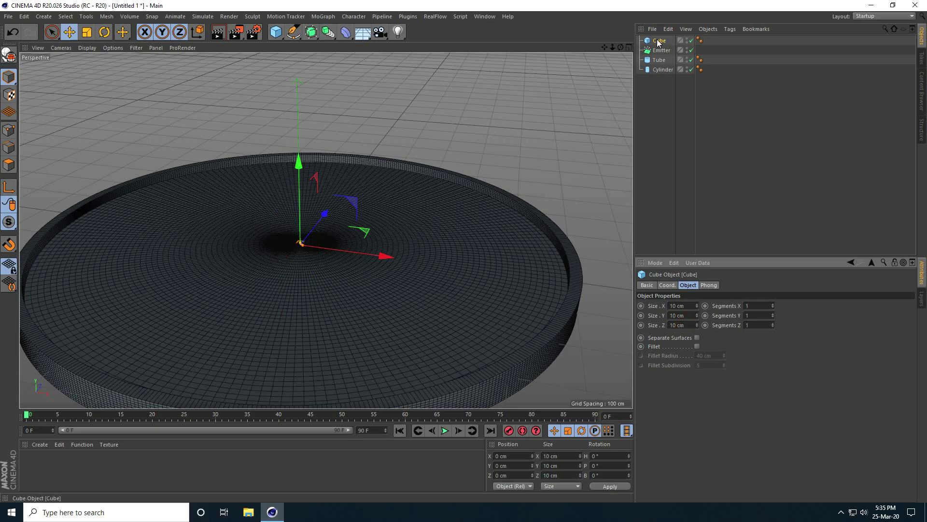
left_click_drag(664, 42, 661, 51)
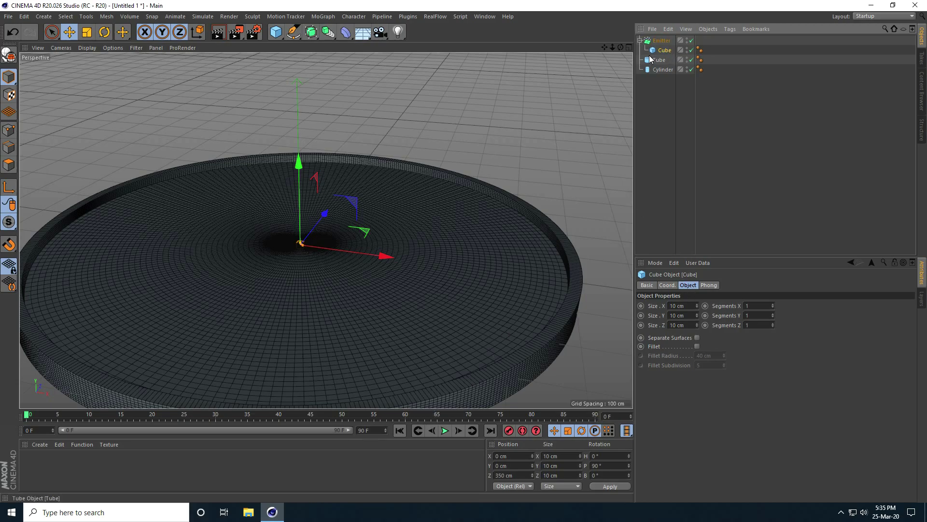
left_click(658, 42)
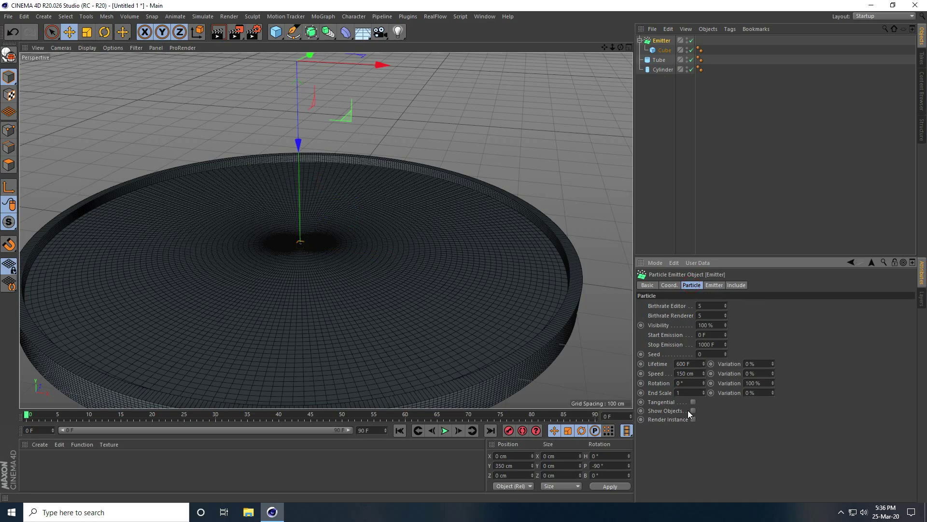
- Set the animation end frame to 1000 F and extend the preview range
left_click(444, 430)
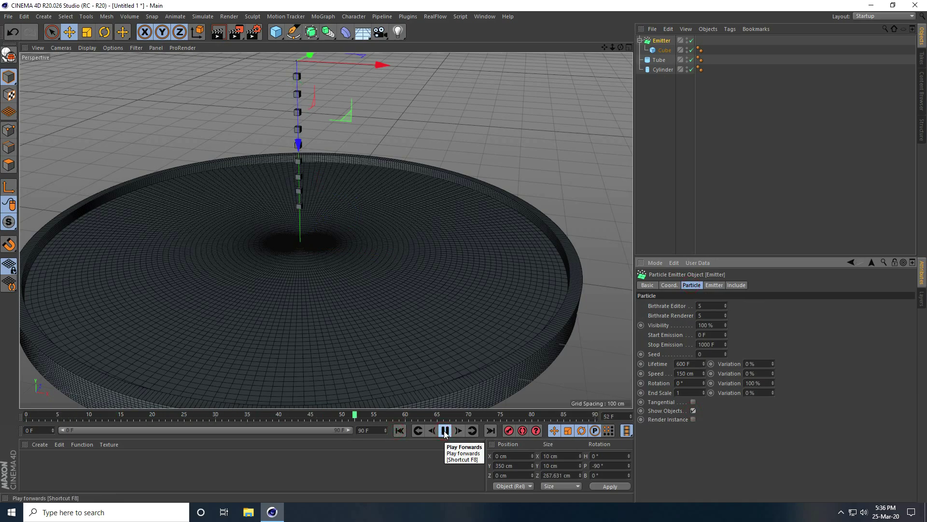
left_click(445, 431)
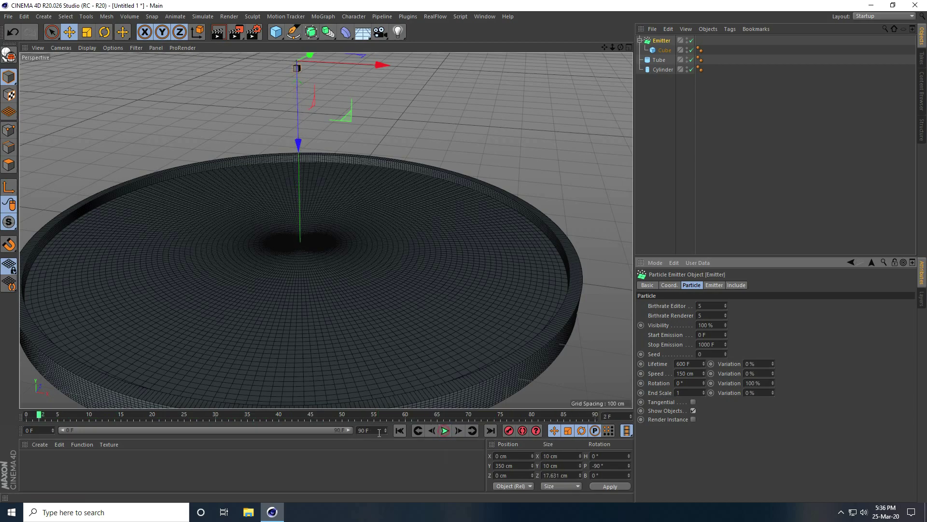
left_click(363, 430)
type("1000")
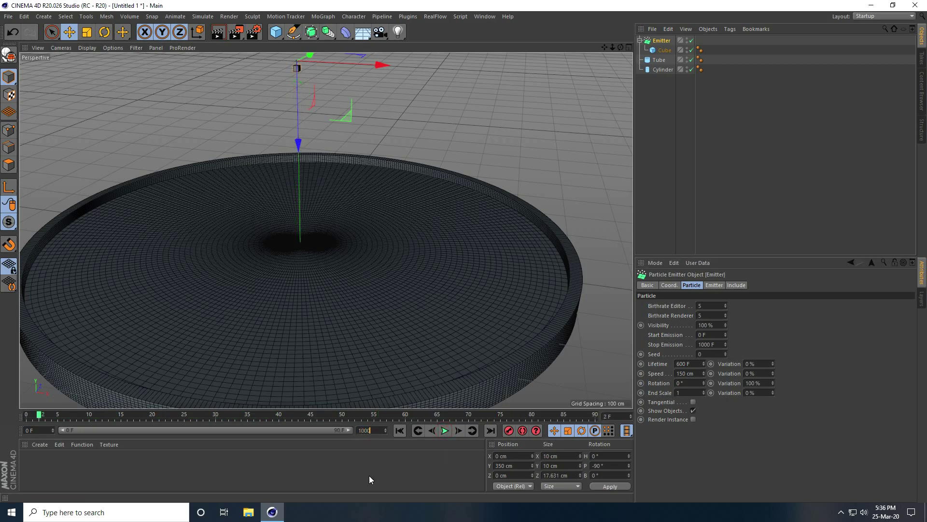
key("Return")
left_click_drag(91, 431, 383, 434)
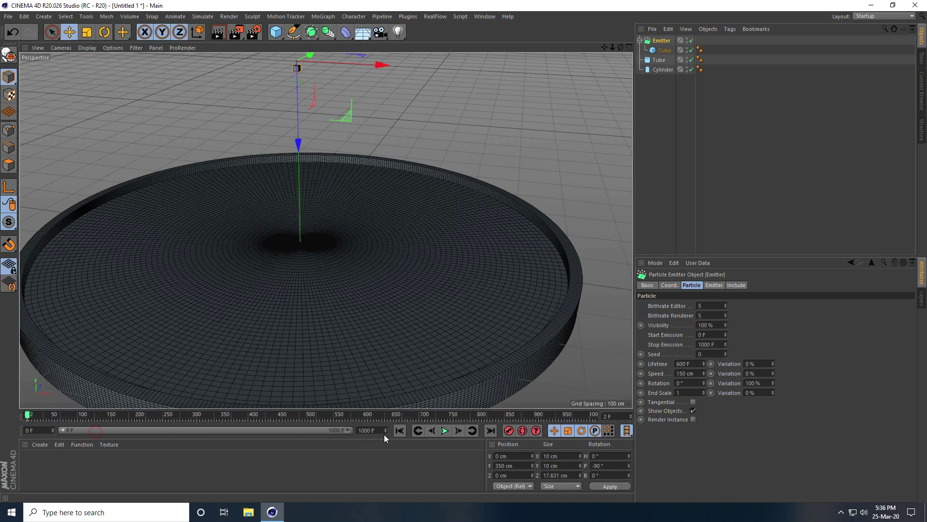
- Play the animation to watch cubes stream down, then rewind to frame 0
left_click(399, 430)
left_click(444, 430)
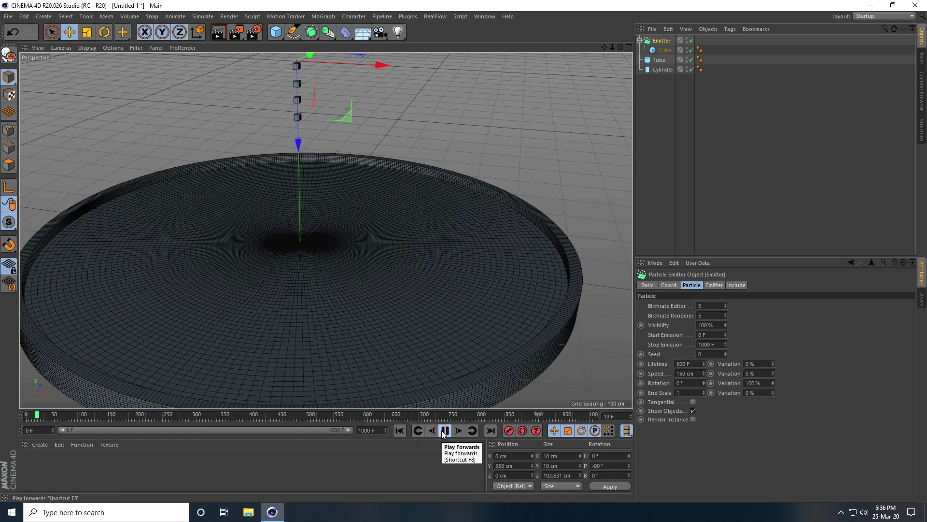
left_click_drag(328, 295, 349, 277, "alt")
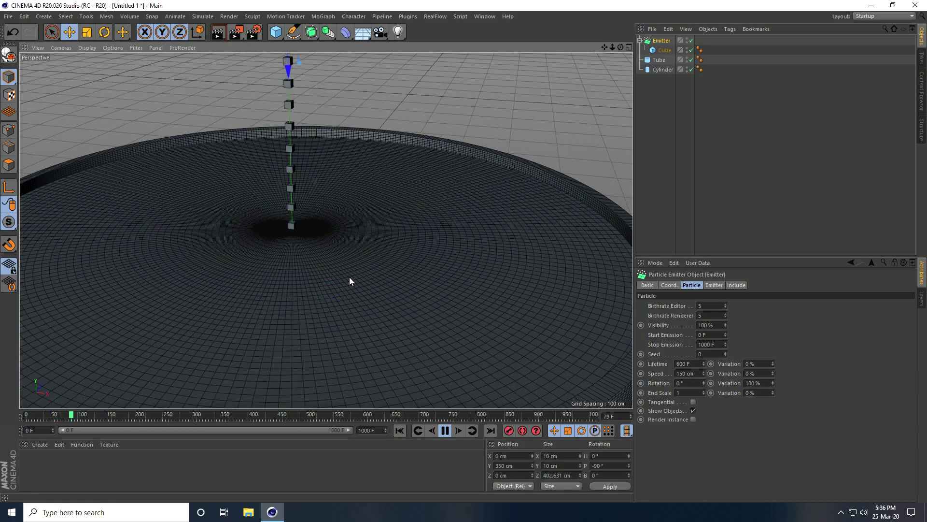
left_click(445, 430)
left_click(399, 430)
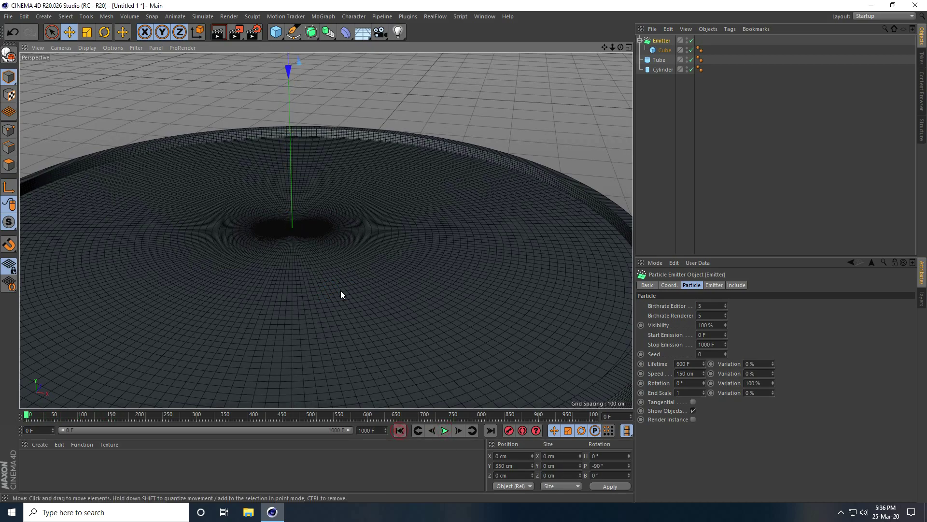
left_click_drag(348, 284, 290, 98, "alt")
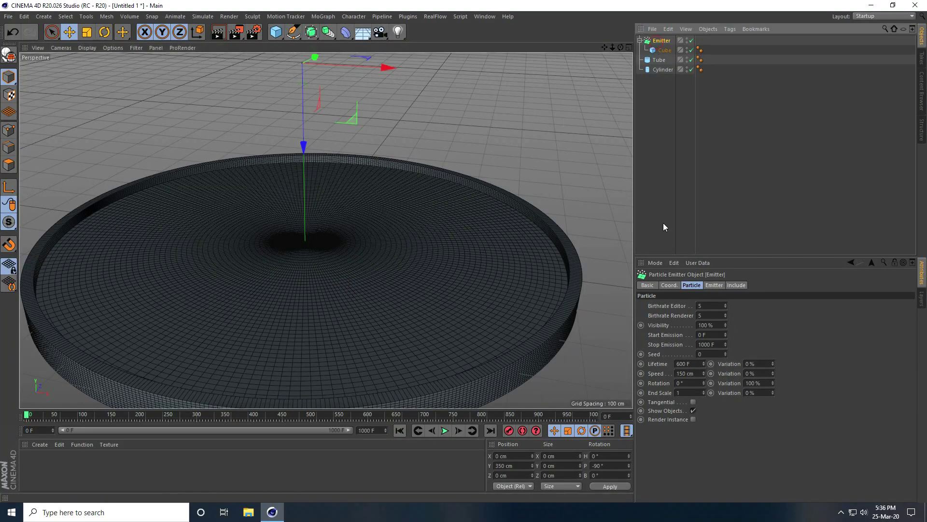
- Keyframe the emitter's X position at 0 cm on frame 0
left_click(670, 286)
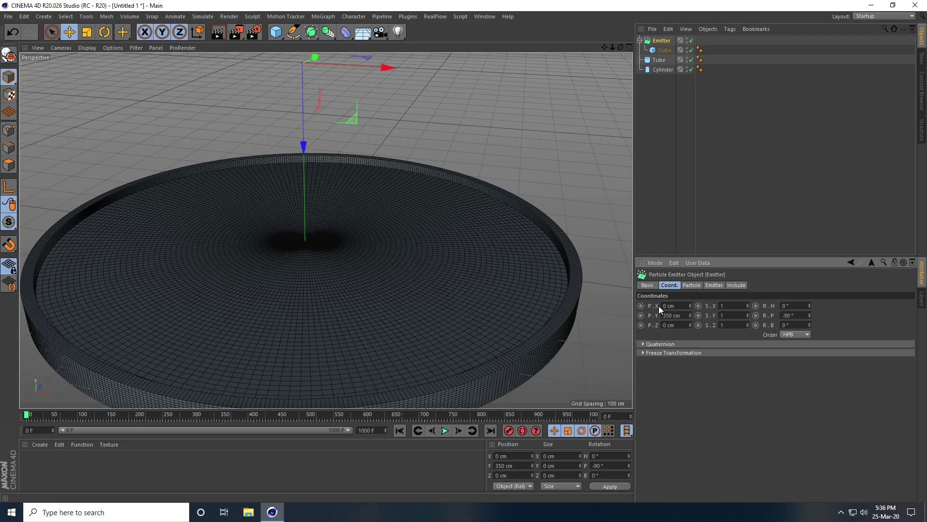
left_click_drag(689, 305, 691, 303)
key("ctrl+z")
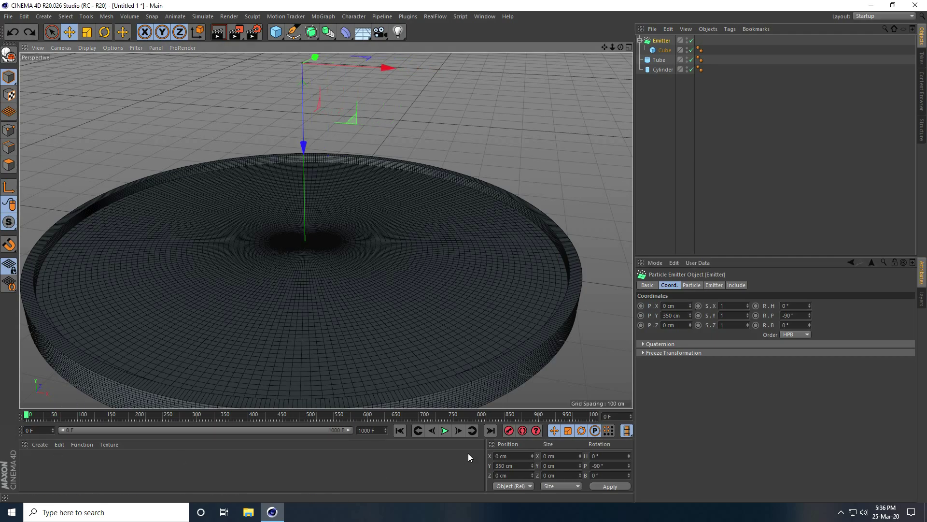
left_click(641, 306)
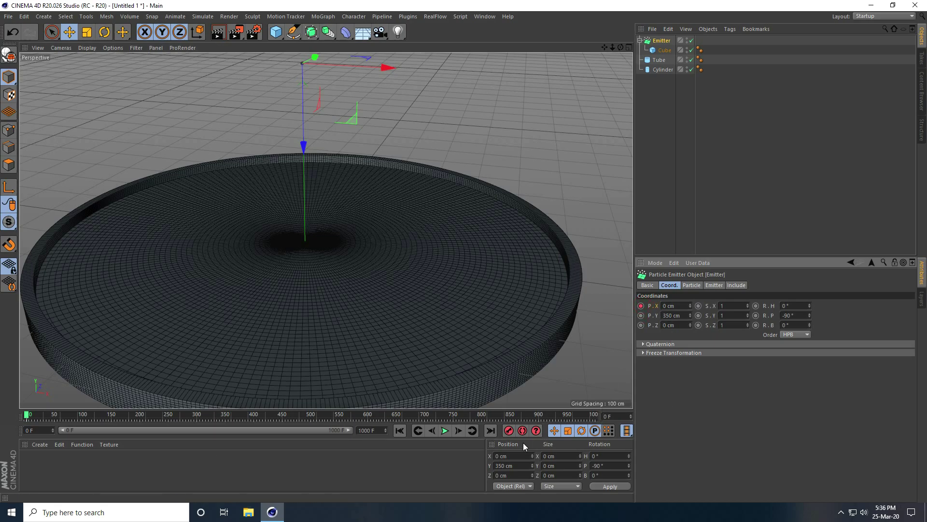
- At frame 50, move the emitter to X 300 cm and key it
left_click(609, 416)
type("50")
key("Return")
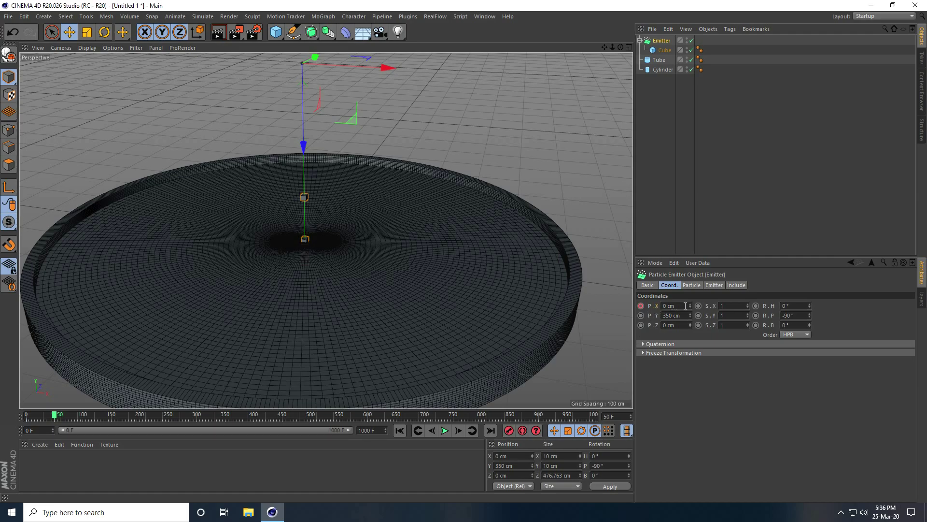
left_click_drag(691, 306, 692, 302)
left_click_drag(691, 305, 690, 308)
left_click(641, 305, "ctrl")
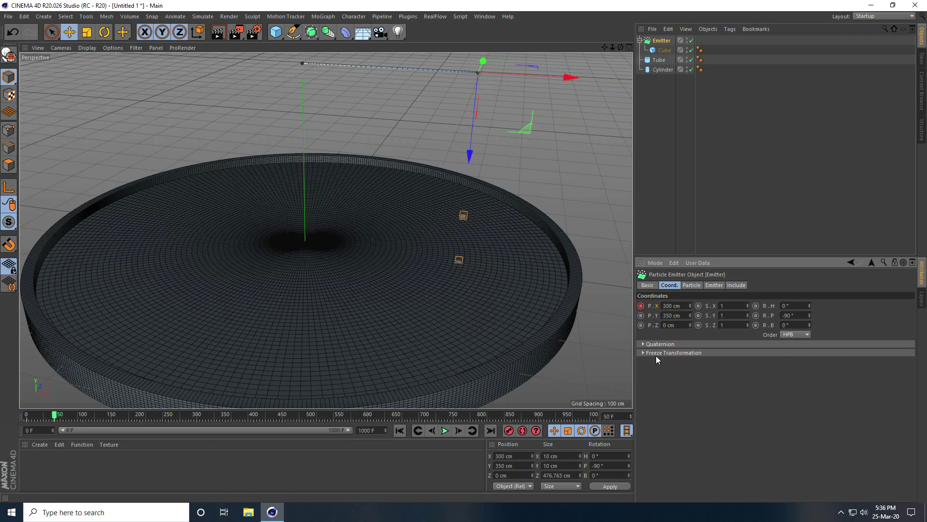
- At frame 100, set the emitter's X position back to 0 cm
left_click(607, 416)
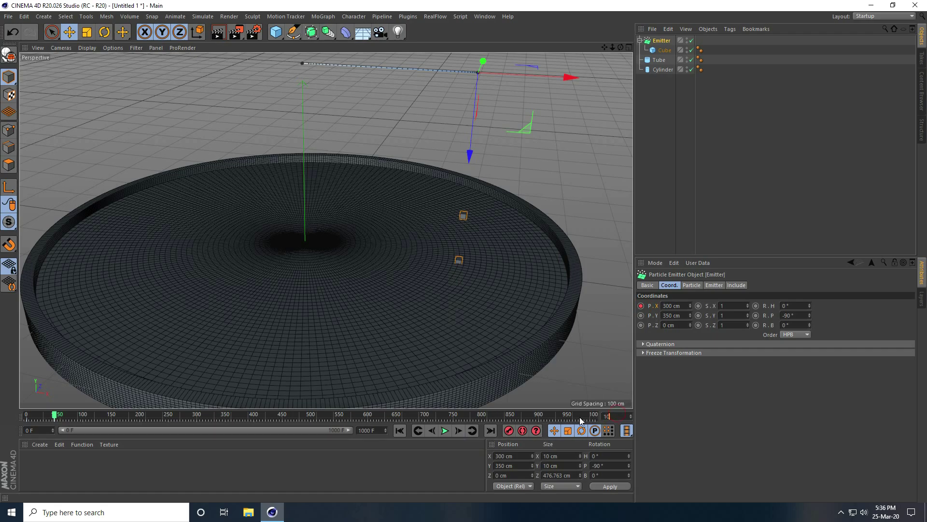
key("Return")
left_click(684, 306)
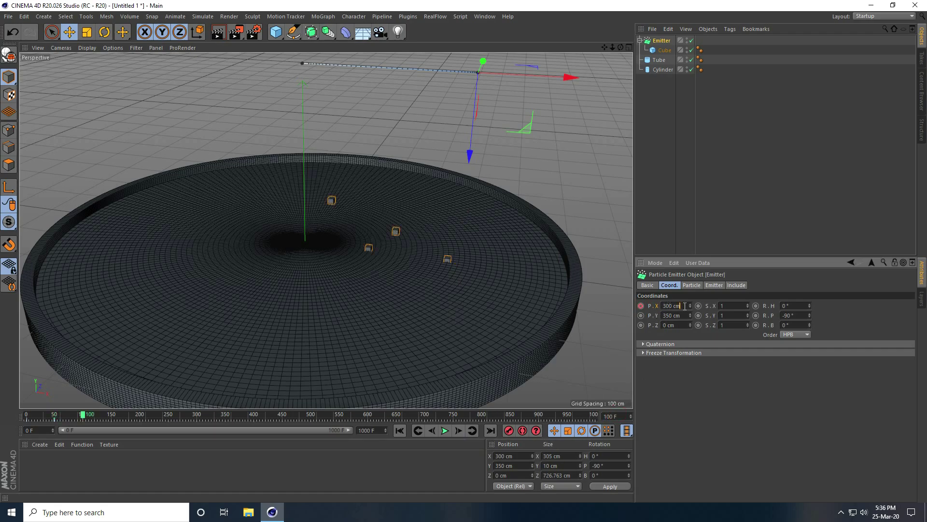
type("0")
key("Return")
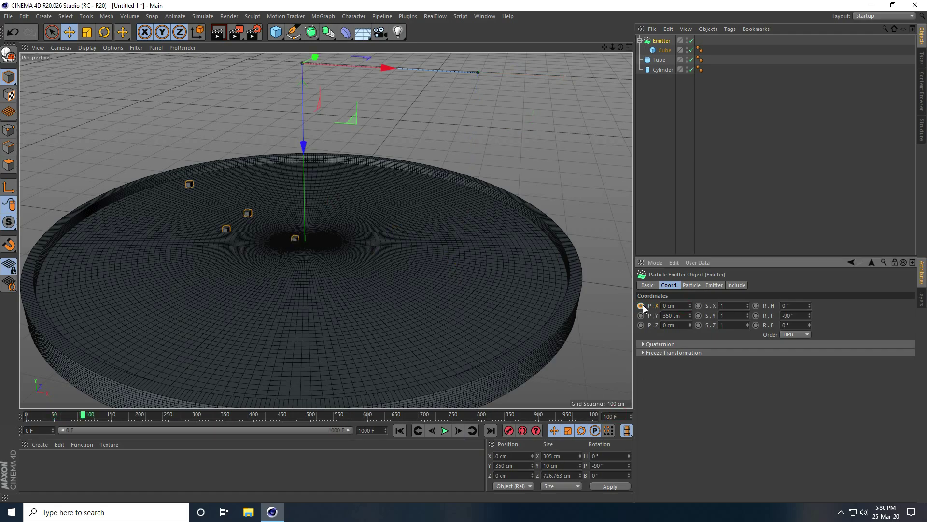
- Play the emitter's swing from the start, then stop and rewind
left_click(399, 431)
left_click(443, 431)
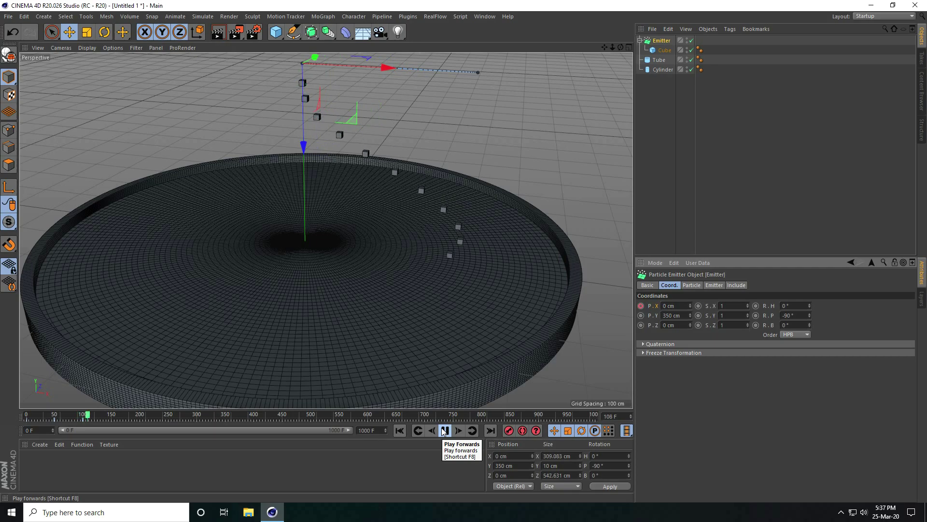
left_click(451, 431)
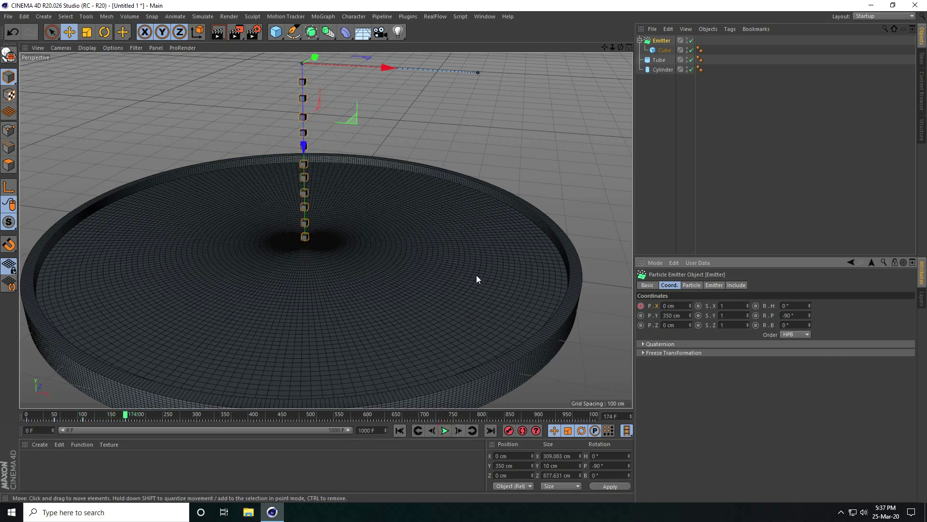
left_click(399, 430)
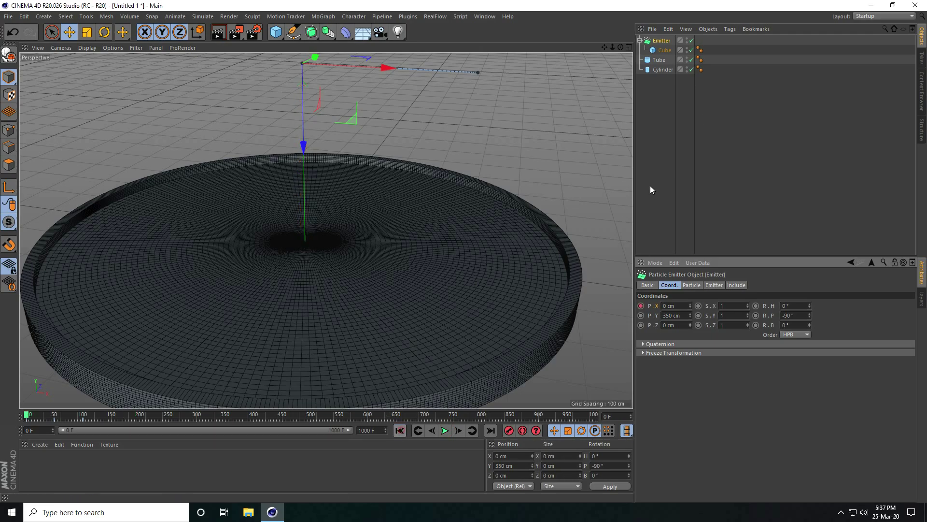
- Give the Cube a Rigid Body tag and edit its Bounce value
right_click(662, 50)
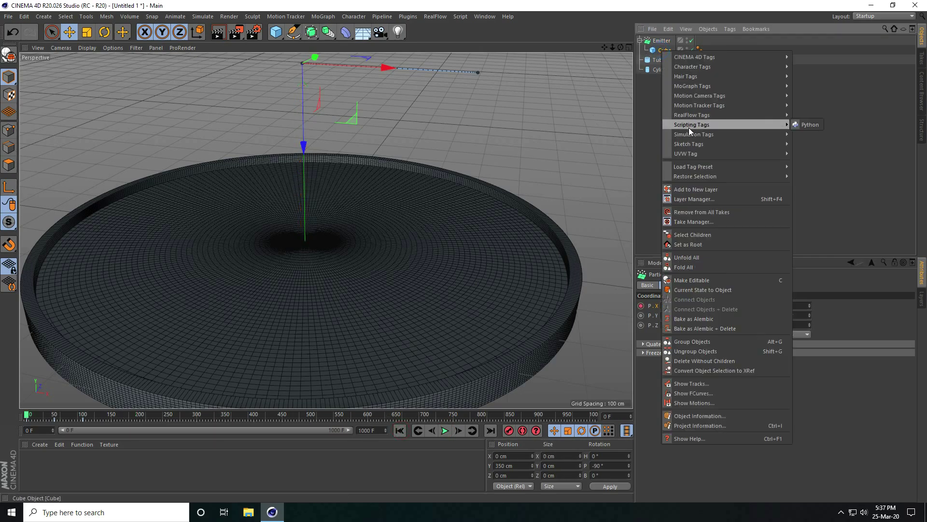
mouse_move(697, 131)
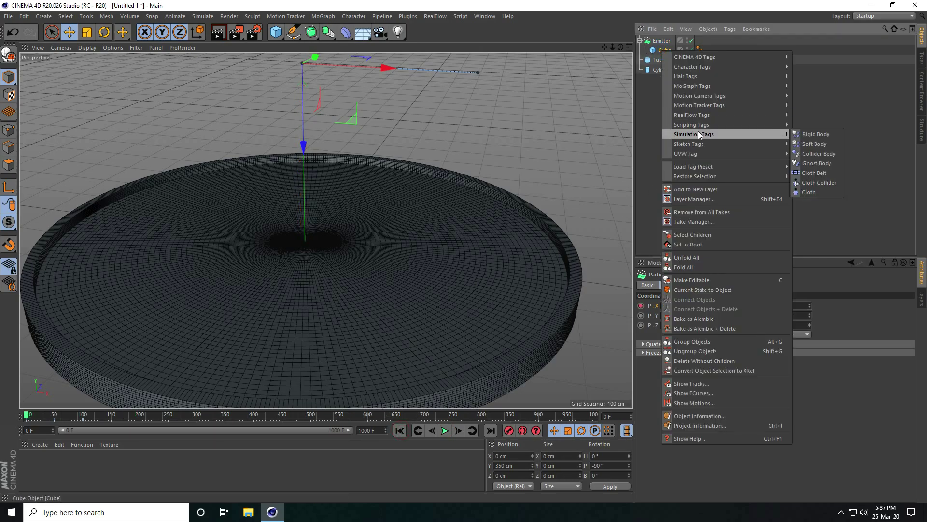
left_click(816, 134)
left_click(705, 284)
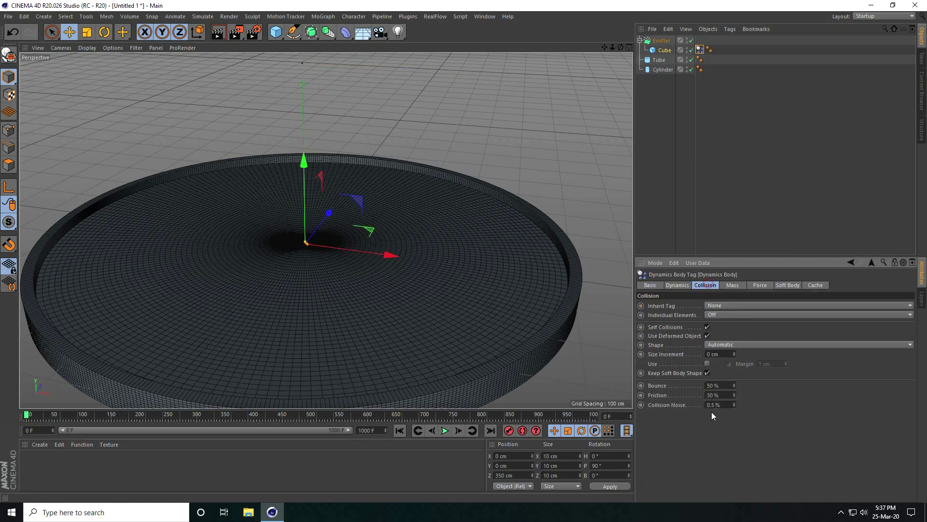
double_click(722, 384)
- Make the disc a Collider Body with 0% bounce and copy the tag onto the Tube
left_click(649, 69)
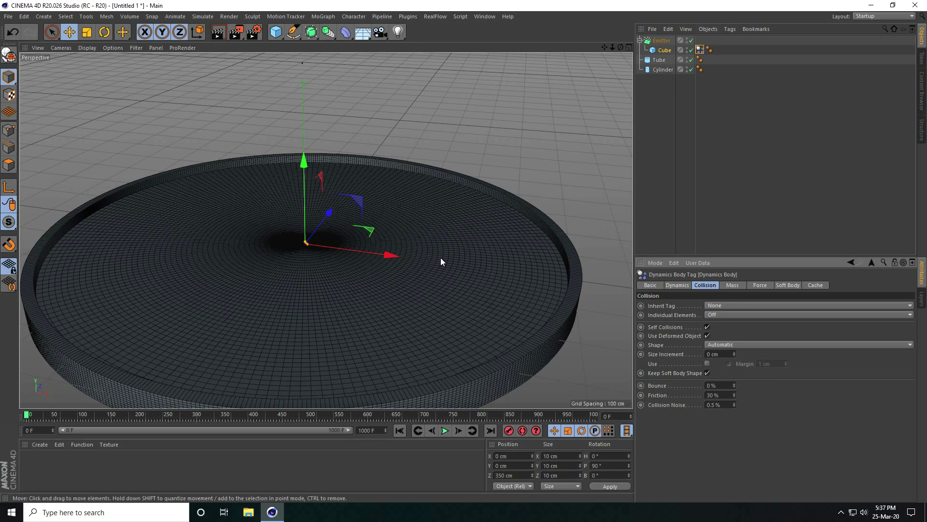
right_click(664, 70)
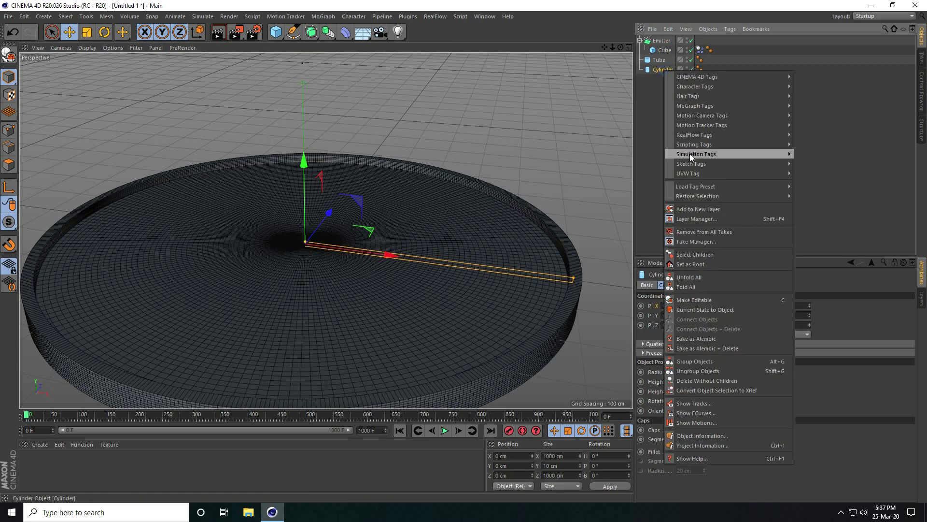
mouse_move(697, 155)
left_click(822, 174)
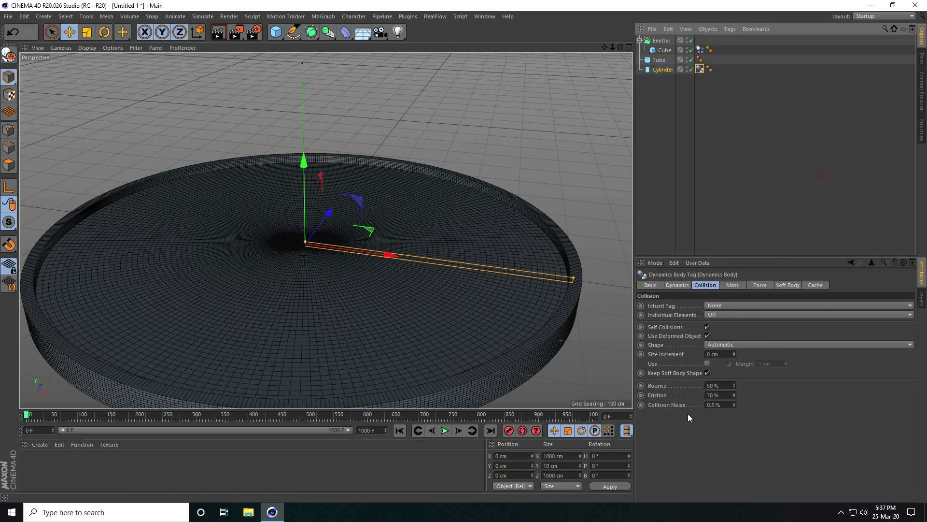
left_click(725, 385)
type("0")
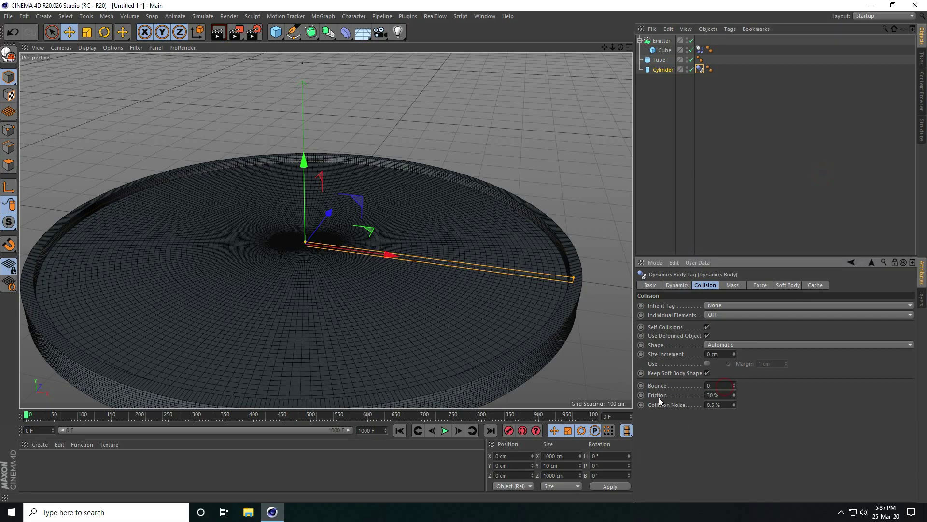
key("Tab")
left_click_drag(699, 69, 698, 60, "ctrl")
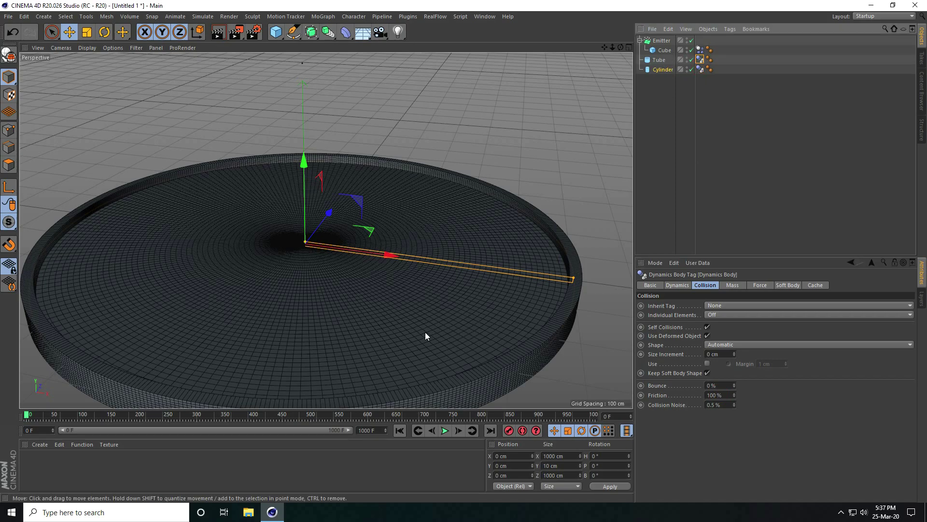
- Play the simulation to test collisions, then rewind and select the Emitter
left_click(445, 431)
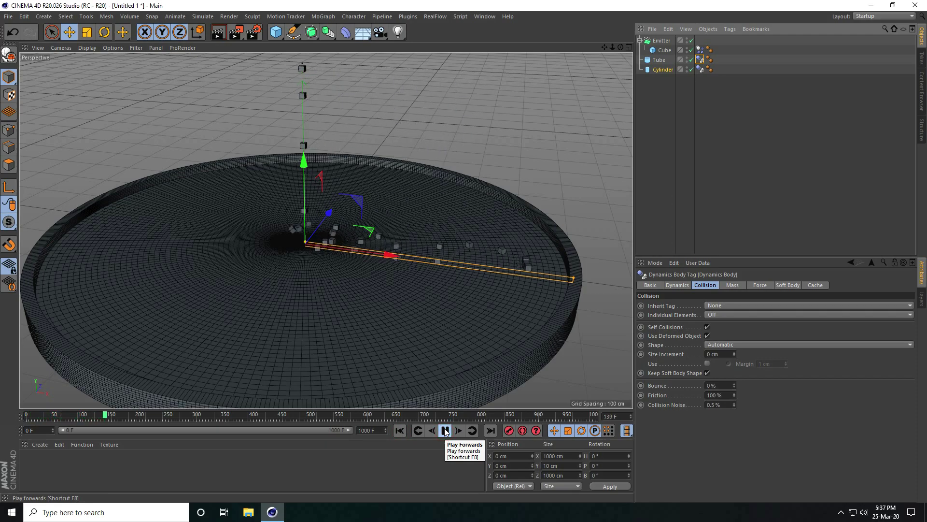
left_click(444, 431)
left_click(399, 431)
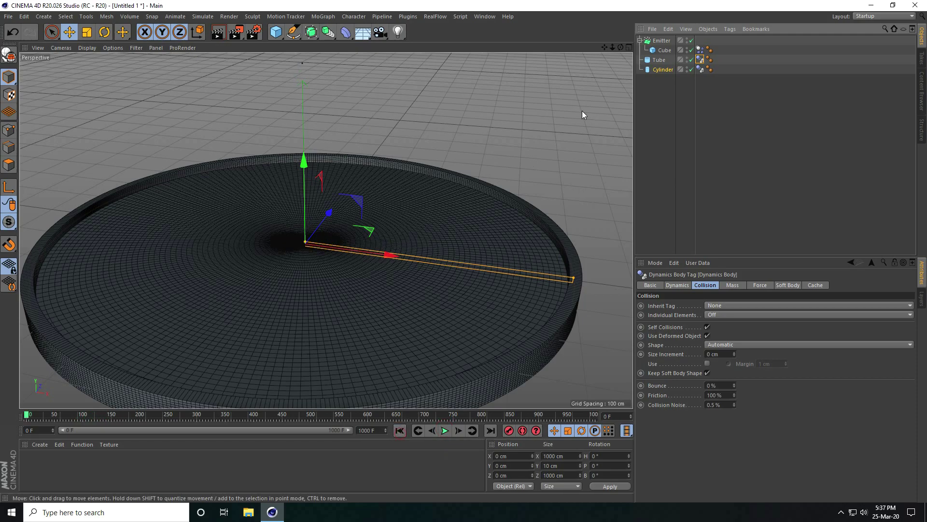
left_click(662, 41)
- Open the F-Curve timeline full screen with the whole curve framed
left_click(485, 16)
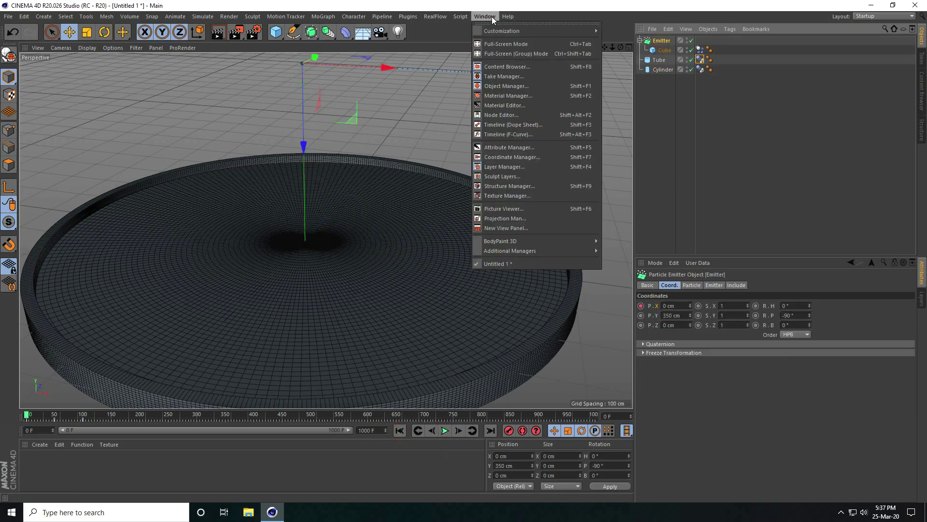
left_click(507, 135)
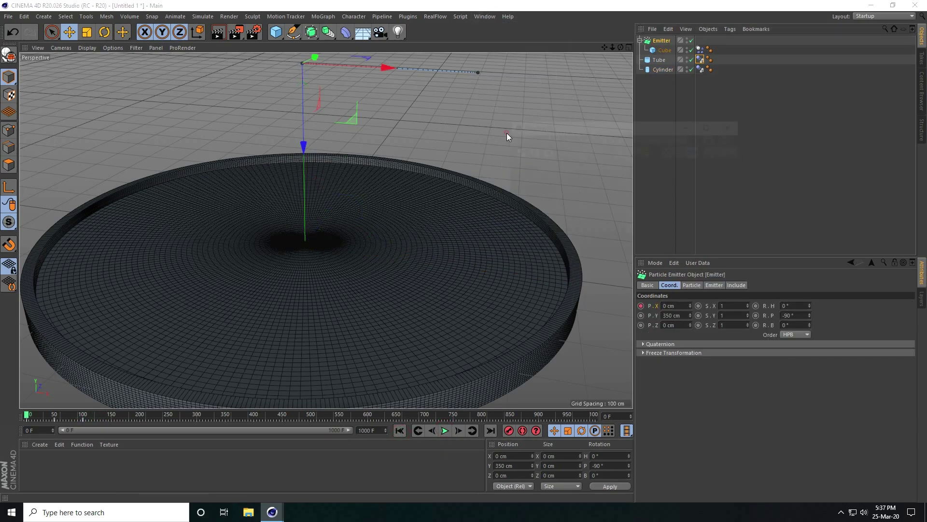
left_click(708, 125)
key("h")
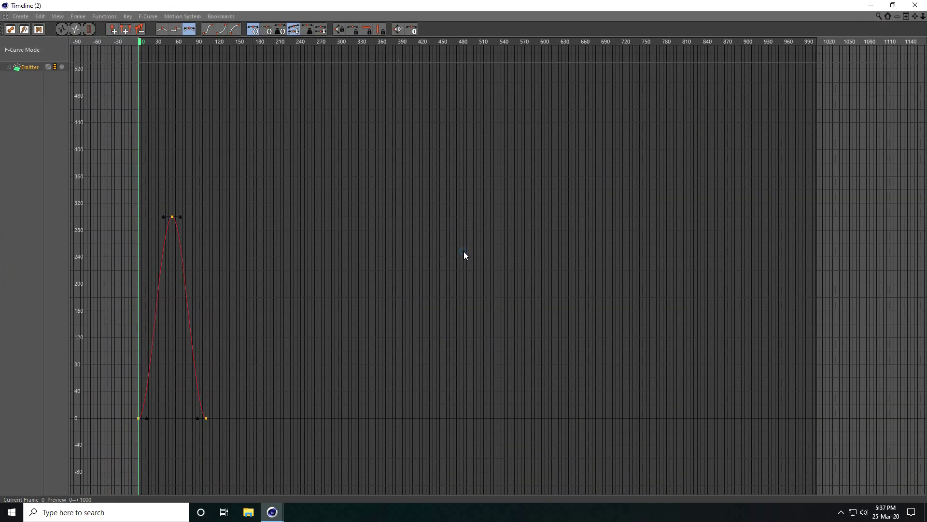
- Copy the emitter's X keyframes repeatedly along the curve out to frame 1000
left_click_drag(114, 191, 314, 368)
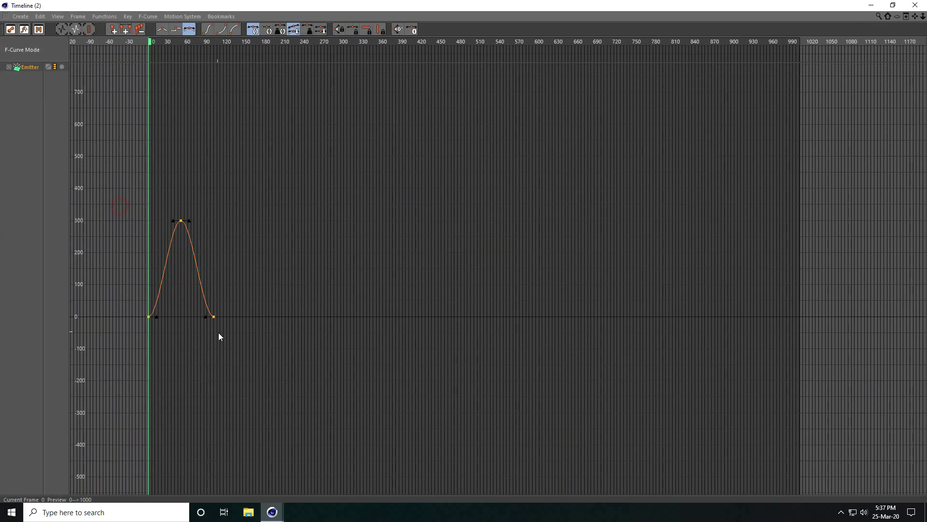
left_click_drag(214, 319, 280, 321, "ctrl")
left_click_drag(116, 193, 413, 372)
left_click_drag(280, 319, 412, 322, "ctrl")
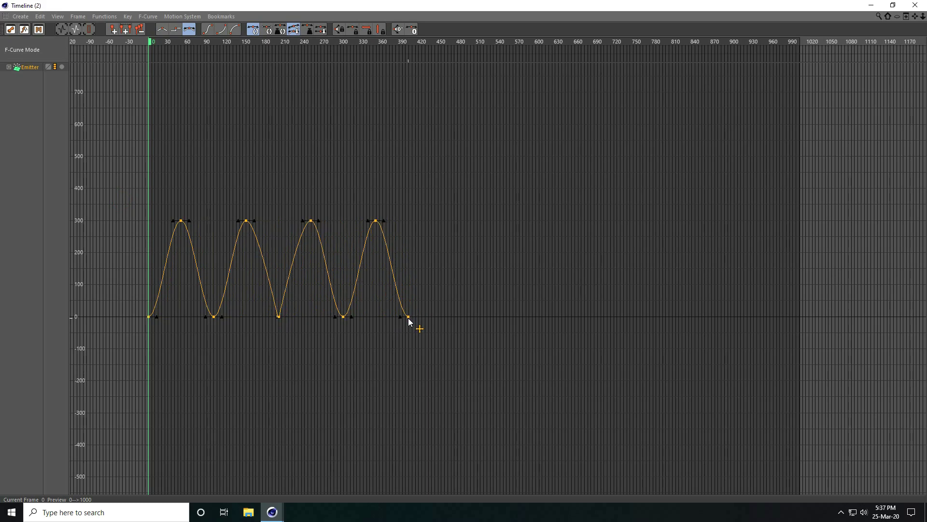
left_click_drag(122, 191, 538, 378)
left_click_drag(409, 316, 669, 321, "ctrl")
left_click_drag(487, 176, 730, 410)
left_click_drag(669, 320, 800, 317, "ctrl")
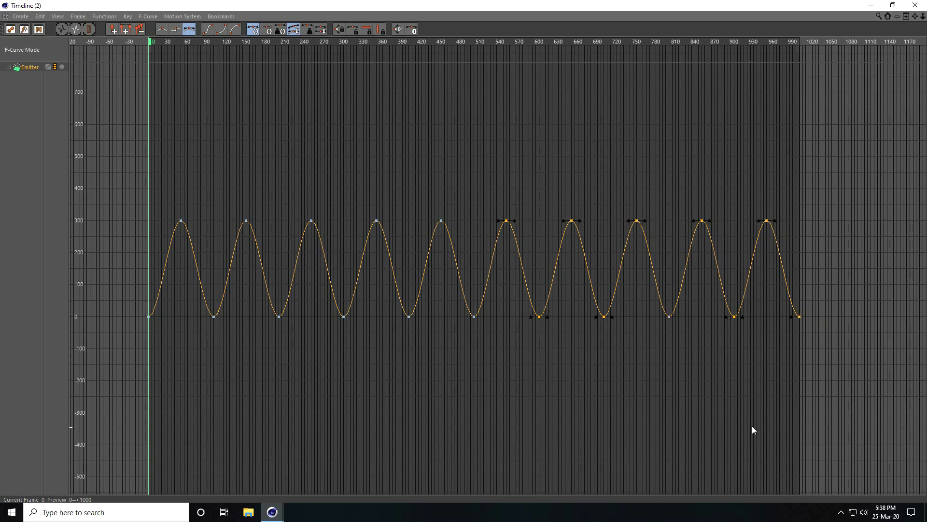
left_click(915, 5)
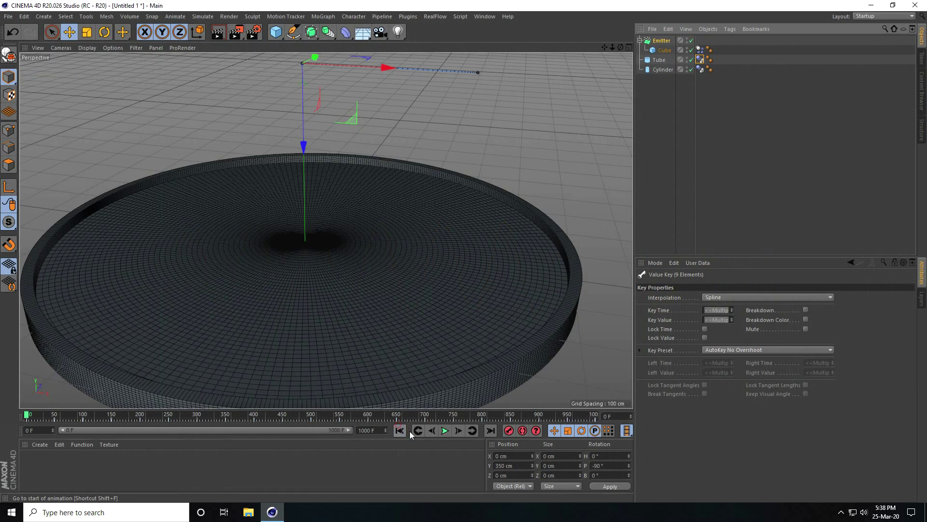
- Keyframe the Cylinder disc's heading (R.H) at 0° on frame 0
left_click(445, 430)
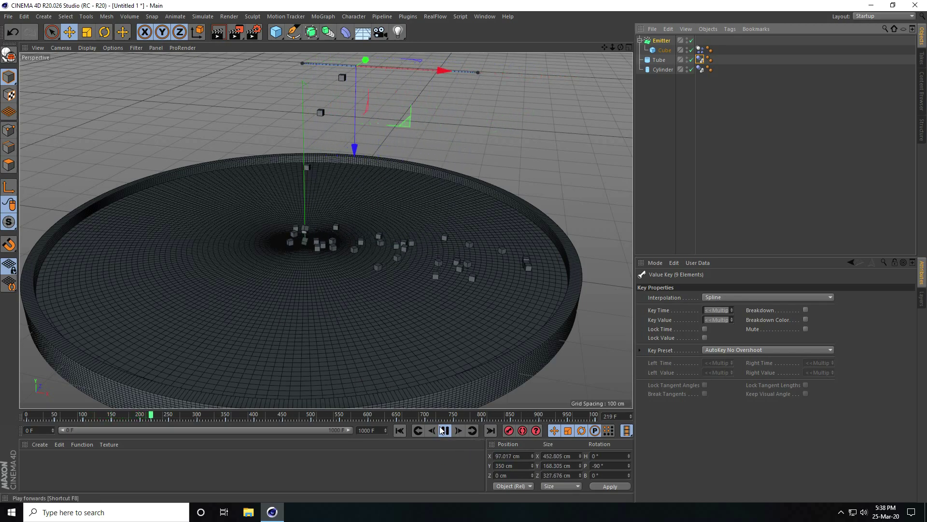
left_click(399, 430)
left_click(387, 323)
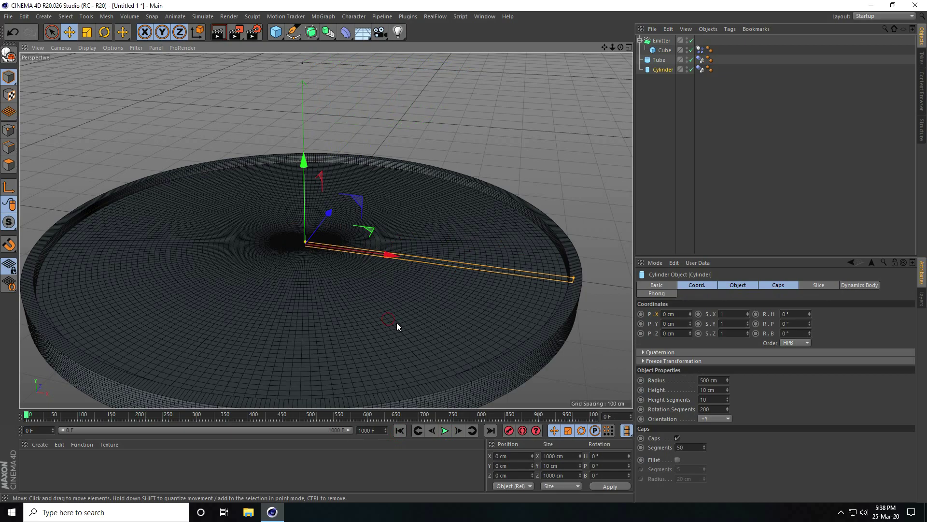
left_click(697, 287)
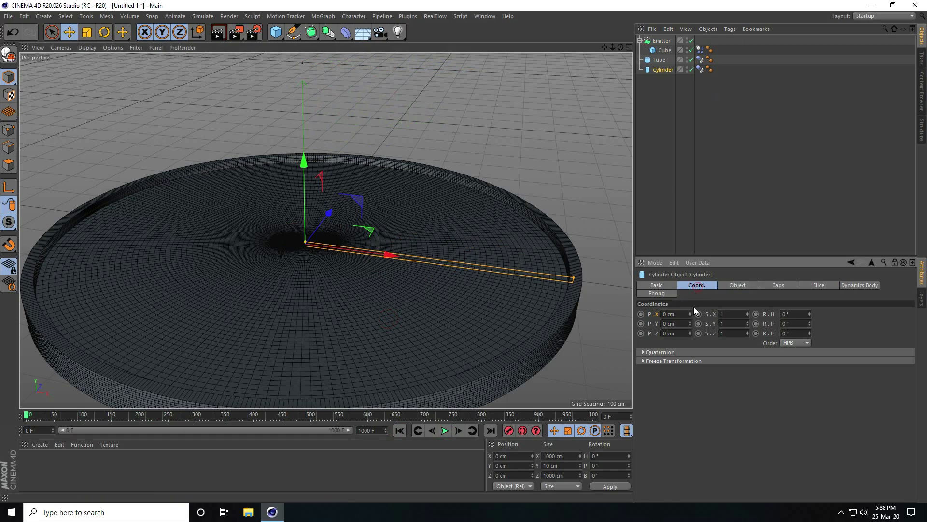
left_click_drag(810, 314, 810, 316)
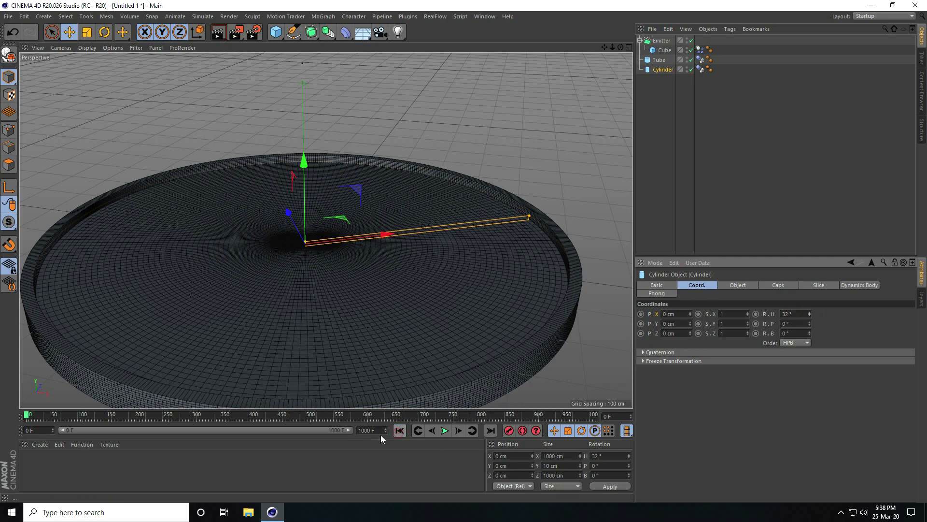
key("Return")
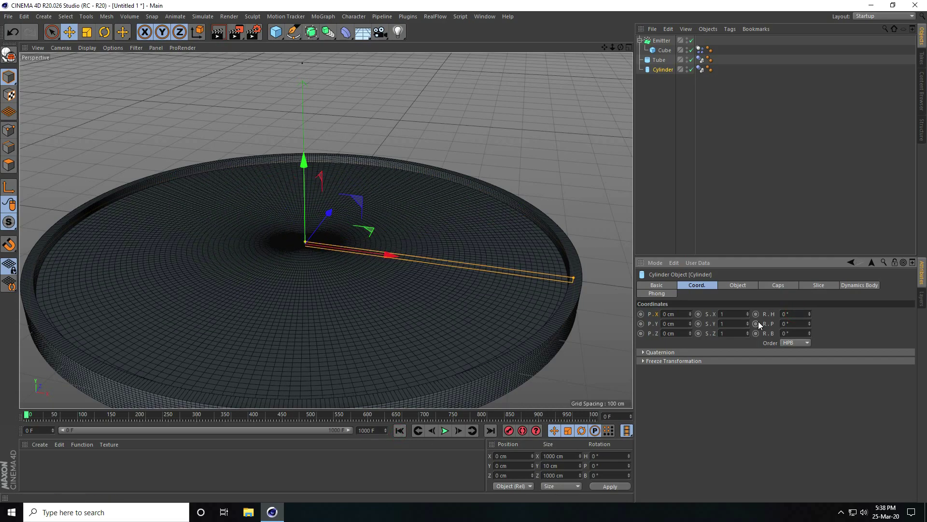
- Key the disc's heading at 1500° on the last frame and play the spin
left_click(491, 431)
key("Return")
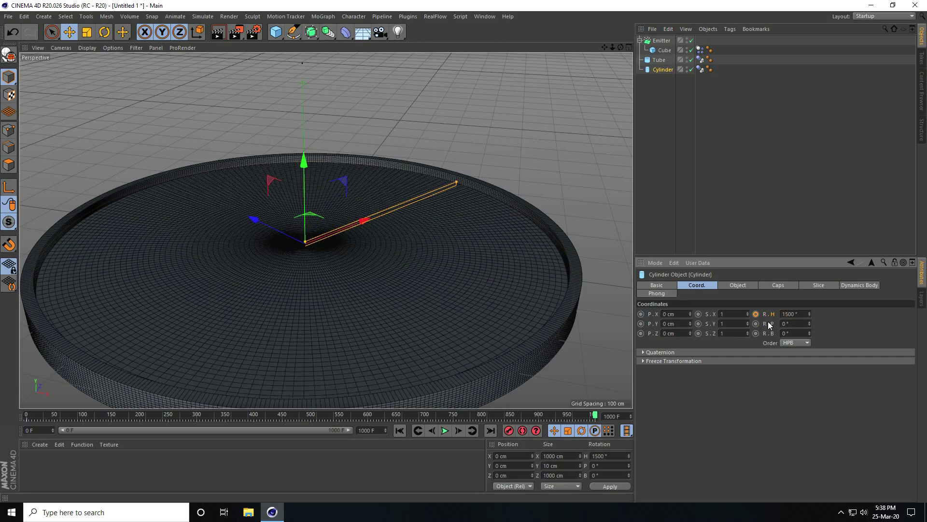
left_click(400, 430)
left_click(444, 431)
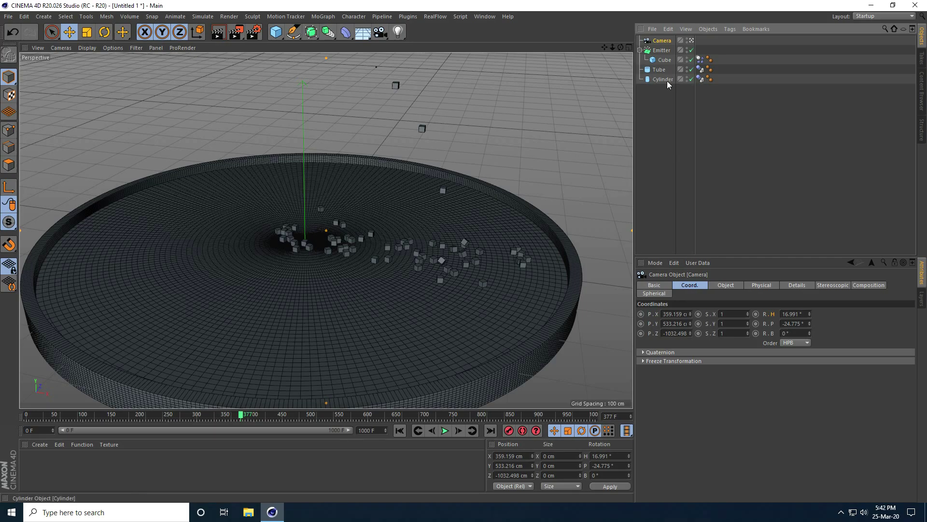
- Set the disc's Dynamics Body collision shape to Static Mesh
left_click(699, 79)
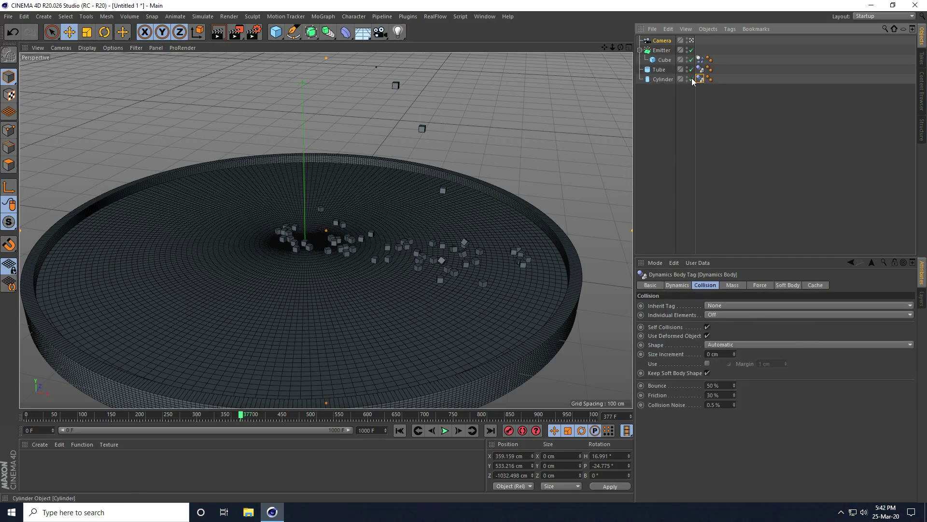
left_click(704, 285)
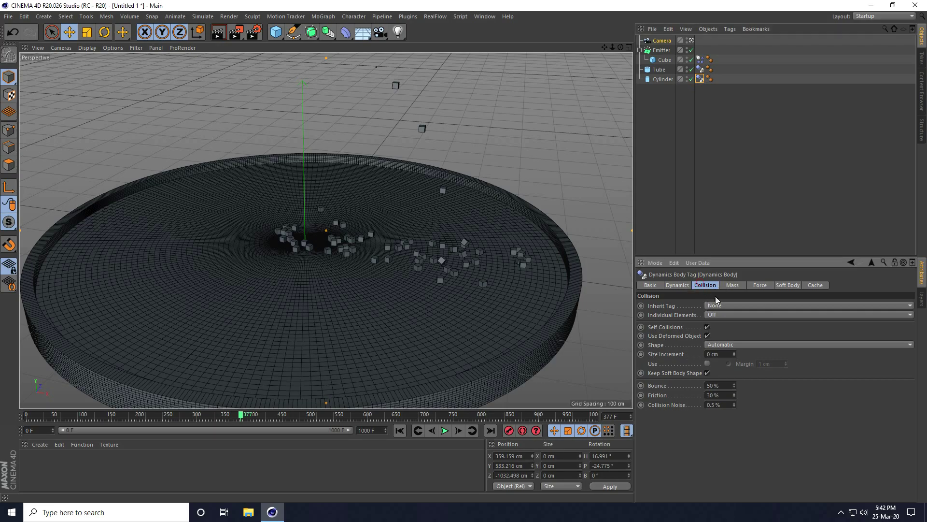
left_click(729, 344)
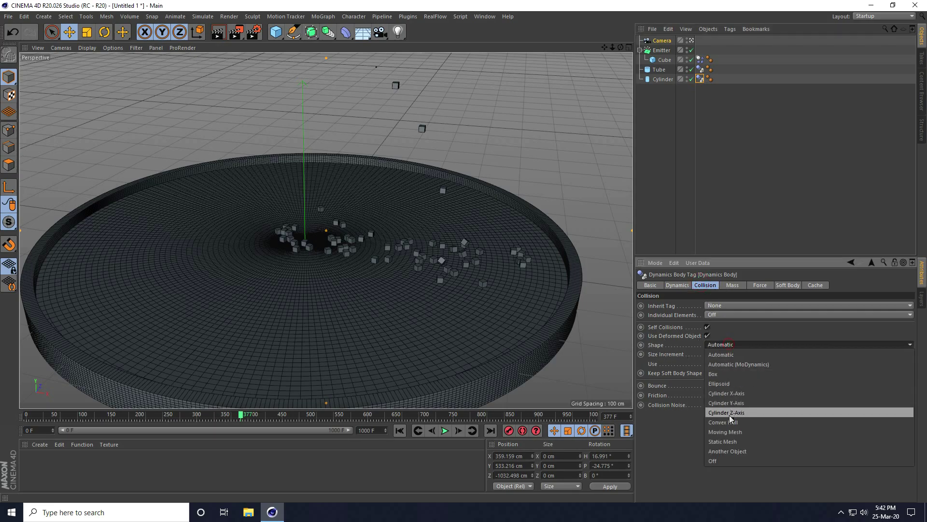
left_click(723, 441)
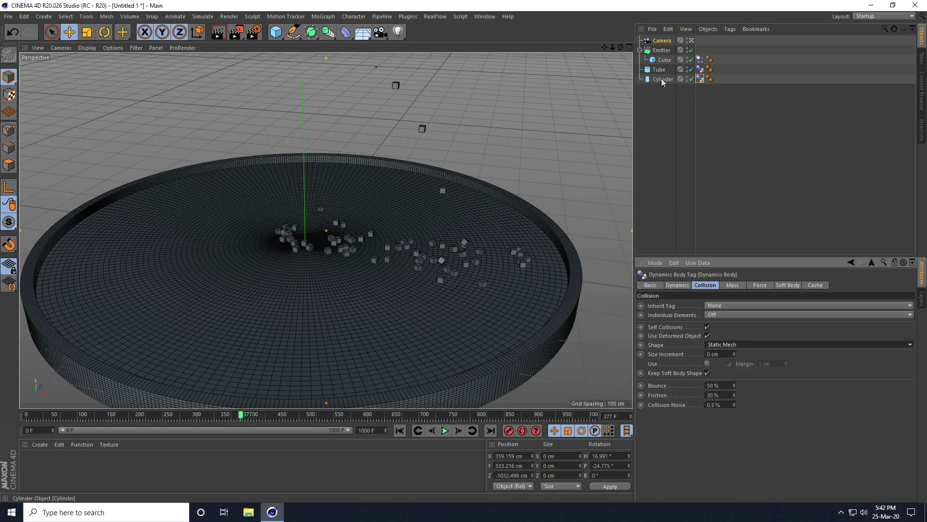
- Set the Tube's collision shape to Static Mesh and replay the simulation to frame 615
left_click(699, 69)
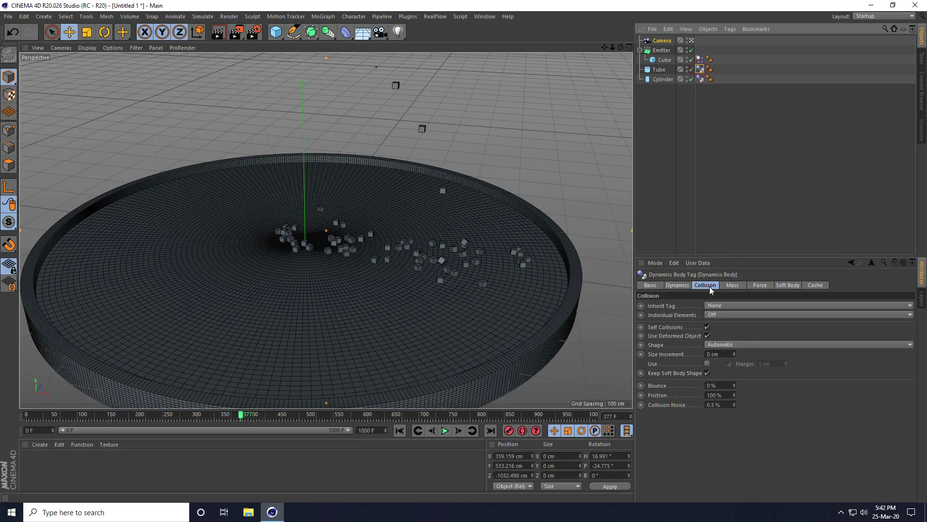
left_click(718, 346)
left_click(718, 437)
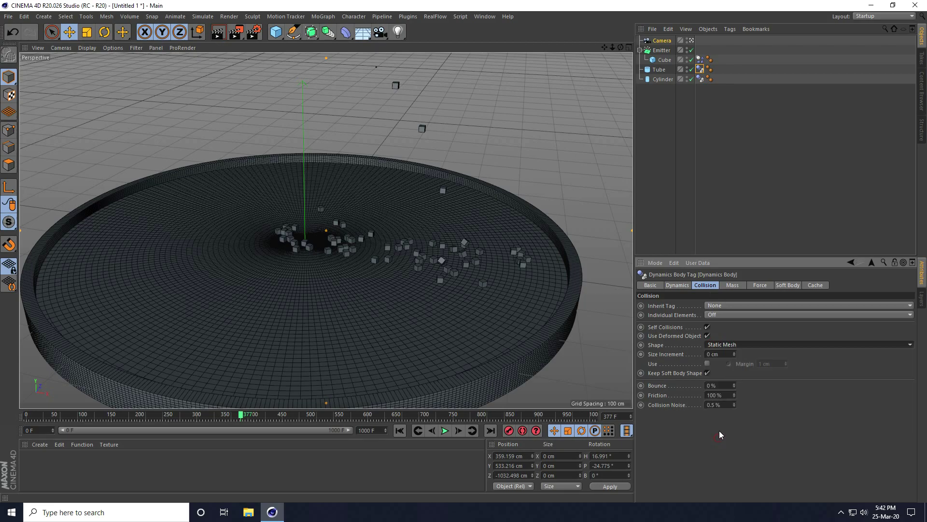
left_click(400, 430)
left_click(444, 431)
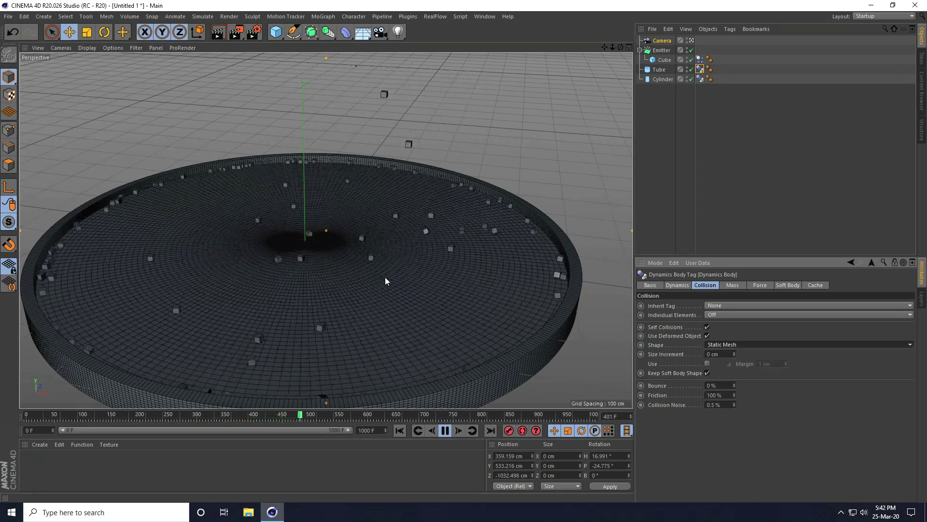
left_click(445, 431)
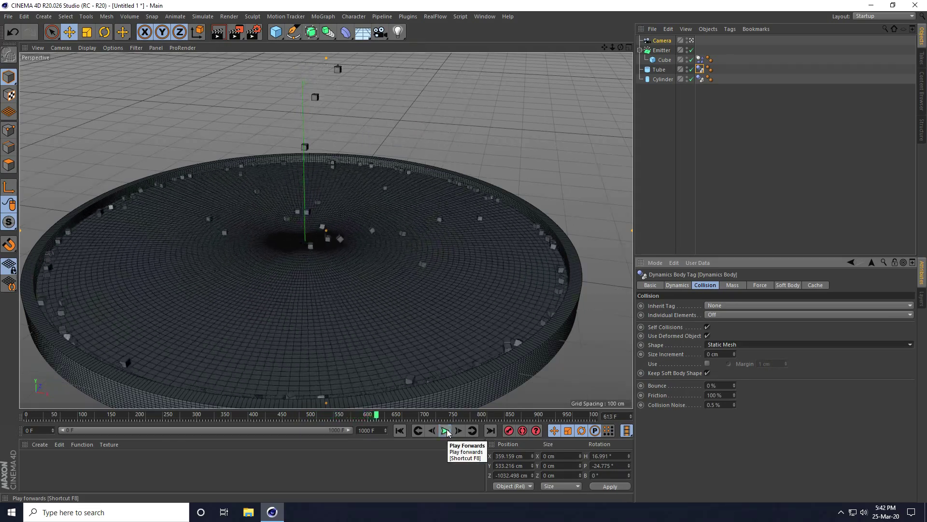
- Add a Matrix in Object mode with Emitter as source and Axis distribution
left_click(320, 18)
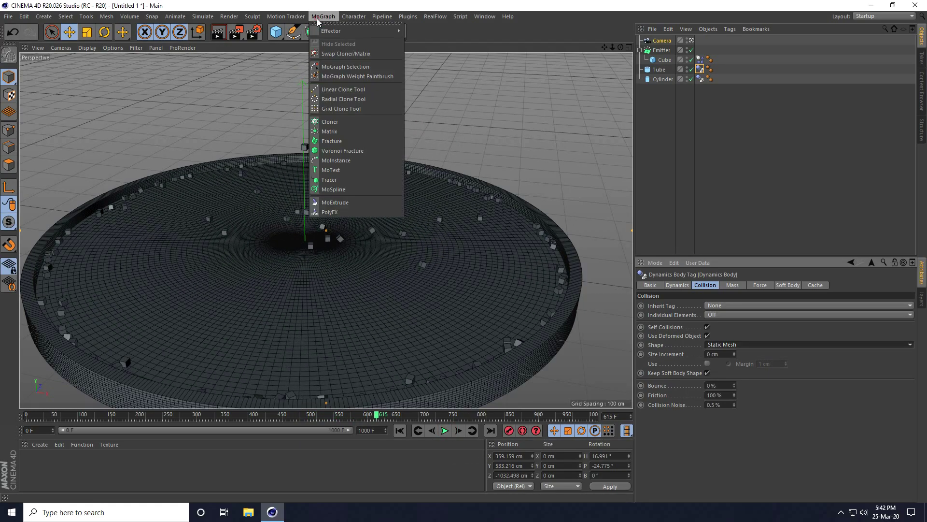
left_click(338, 131)
left_click(710, 286)
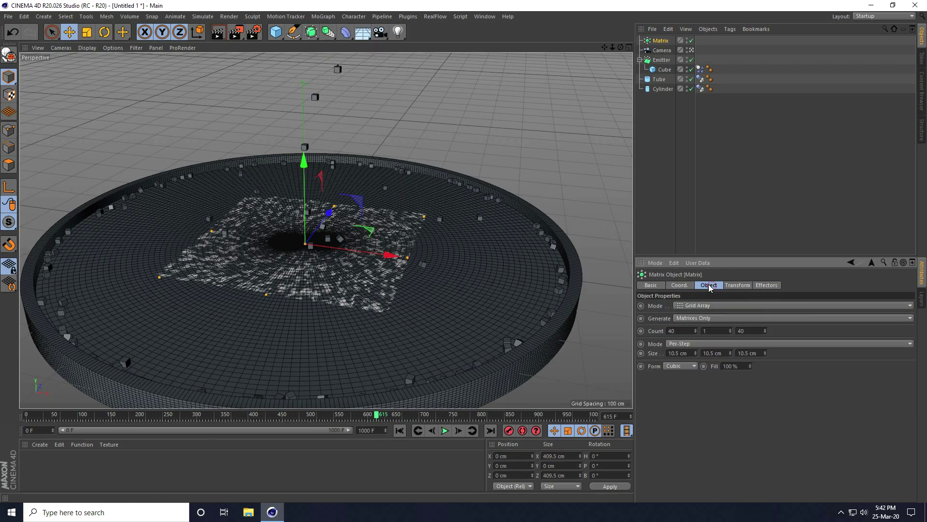
left_click(674, 306)
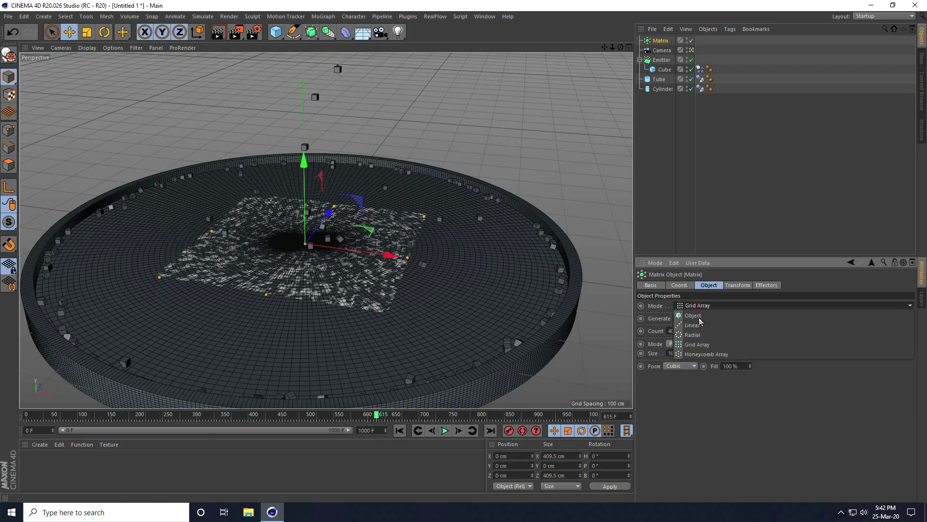
left_click(694, 316)
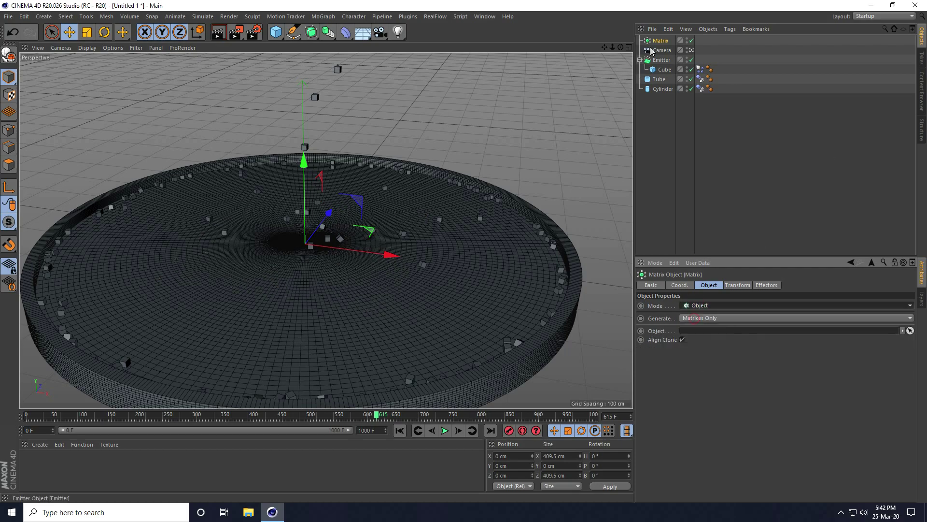
left_click_drag(681, 264, 695, 331)
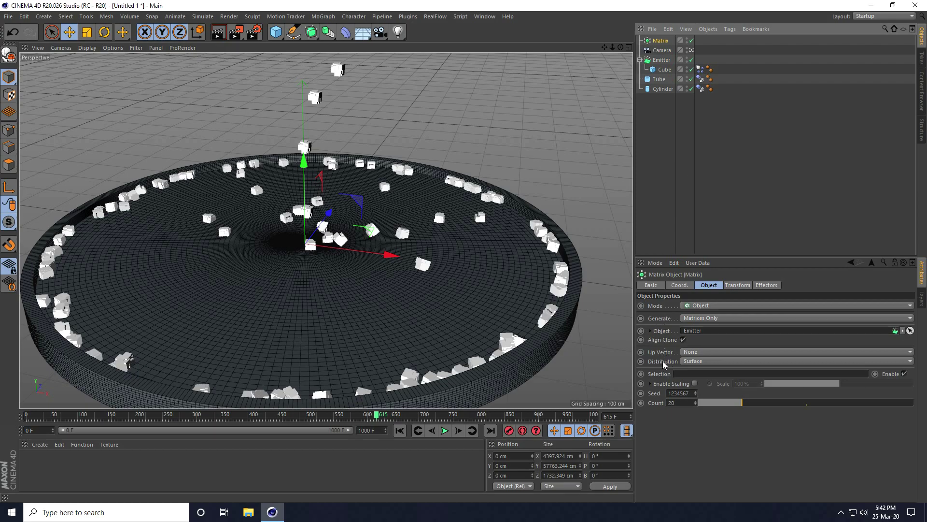
left_click(693, 361)
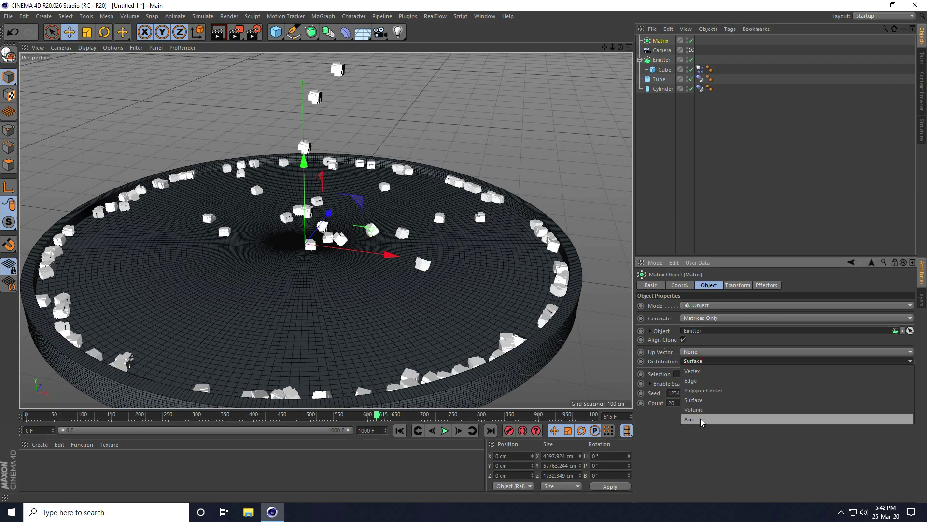
left_click(700, 418)
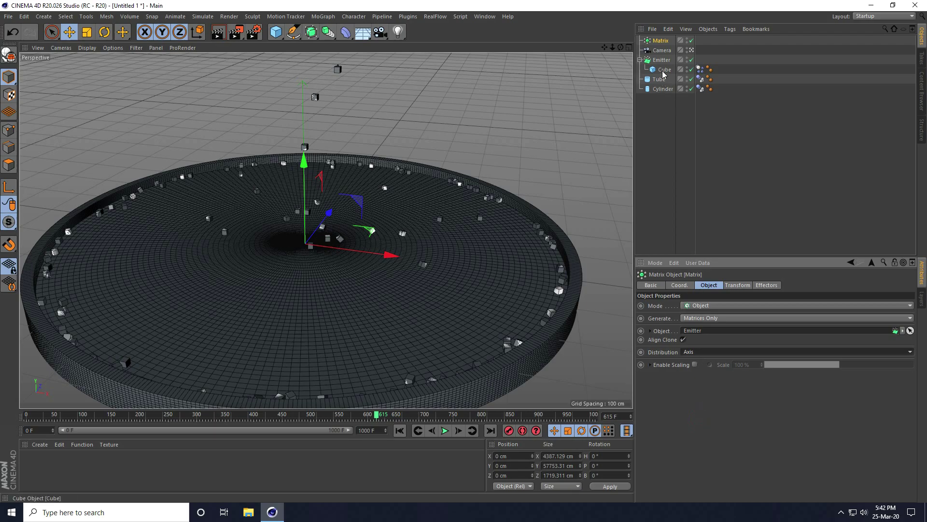
- Hide the original Cube in the viewport and play the animation from the start
left_click(687, 68)
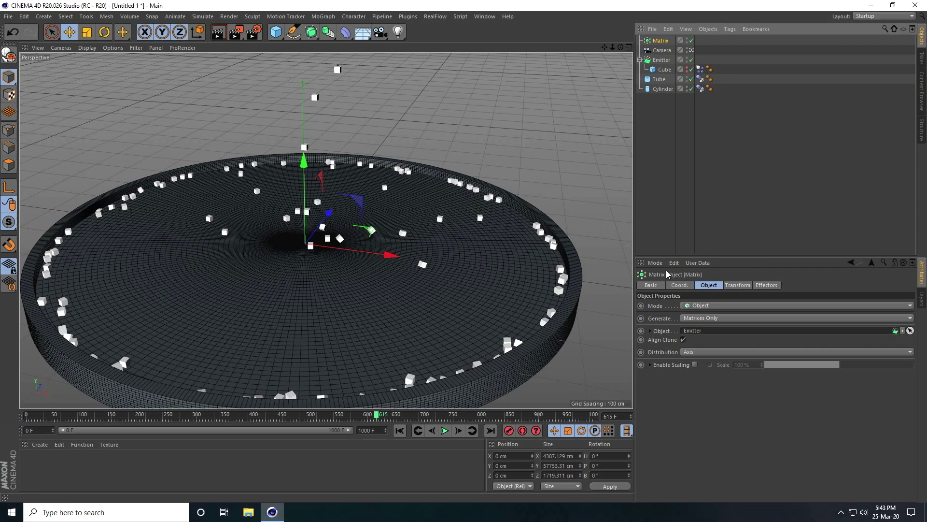
left_click(400, 430)
left_click(445, 430)
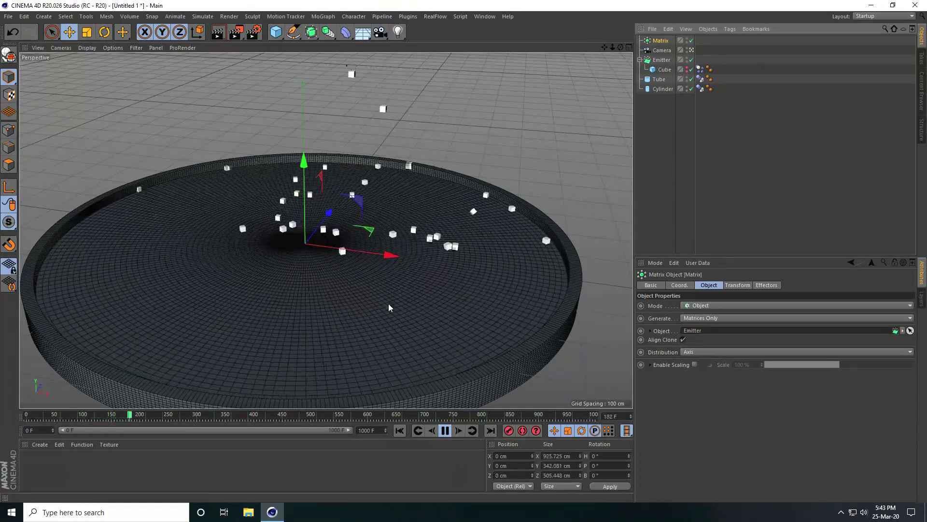
left_click(445, 432)
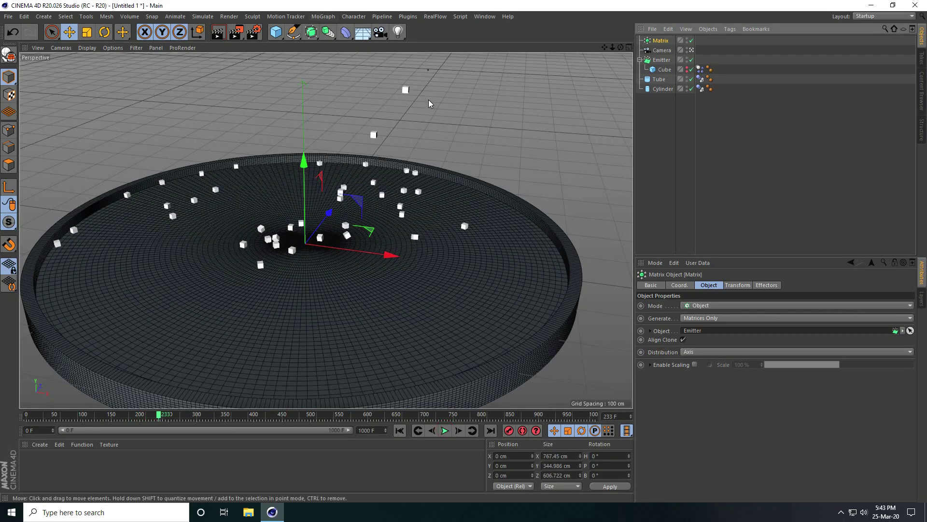
- Add a Tracer set to Connect All Objects, B-Spline type, Natural intermediate points
left_click(323, 17)
left_click(341, 180)
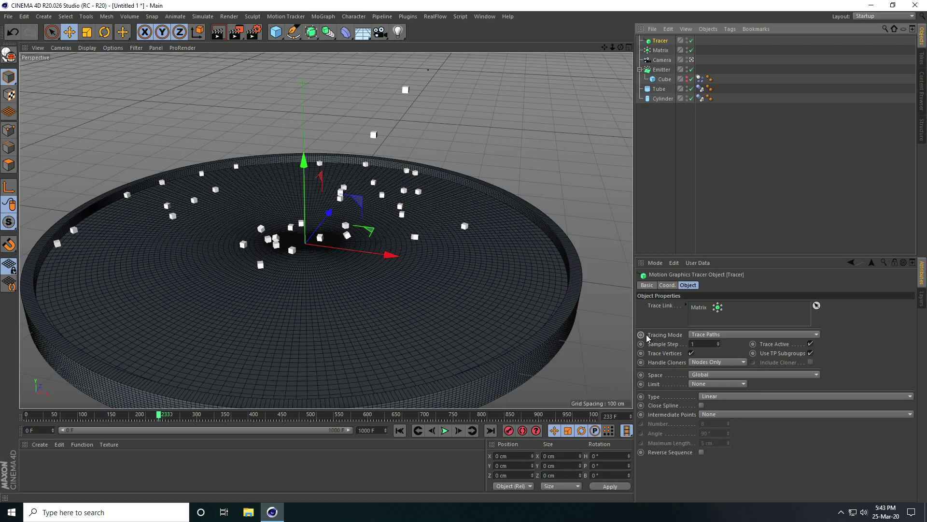
left_click(707, 335)
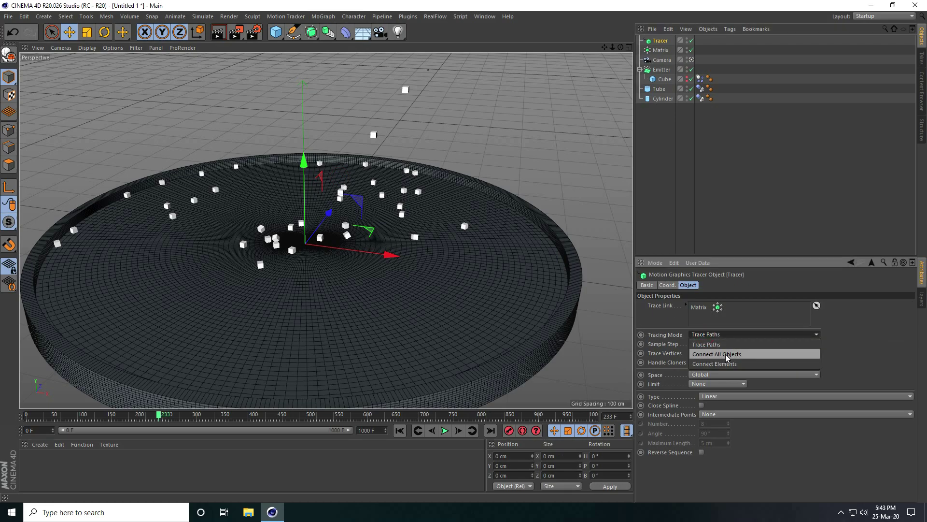
left_click(714, 355)
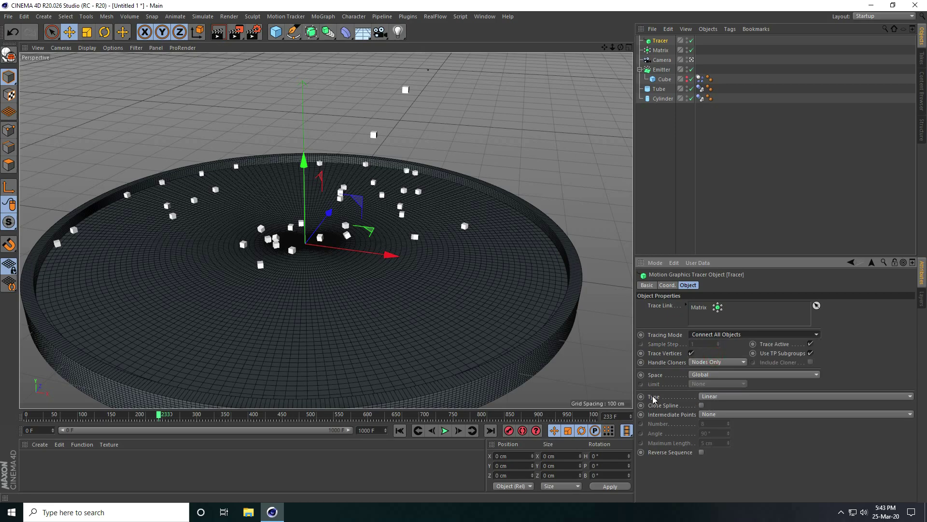
left_click(713, 396)
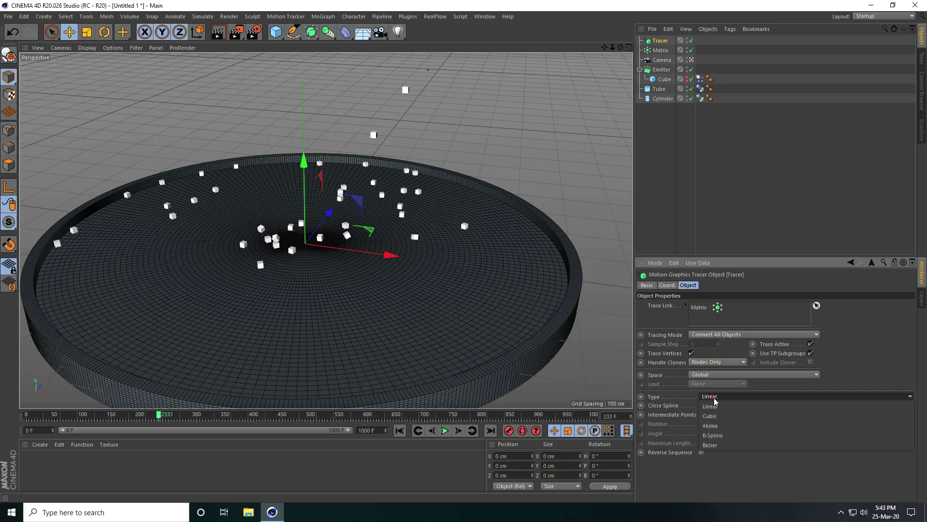
left_click(718, 436)
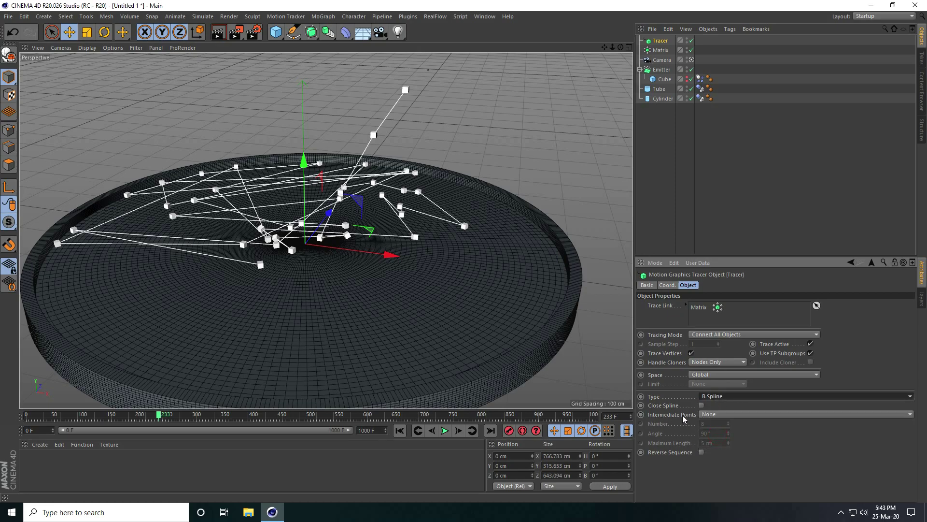
left_click(719, 416)
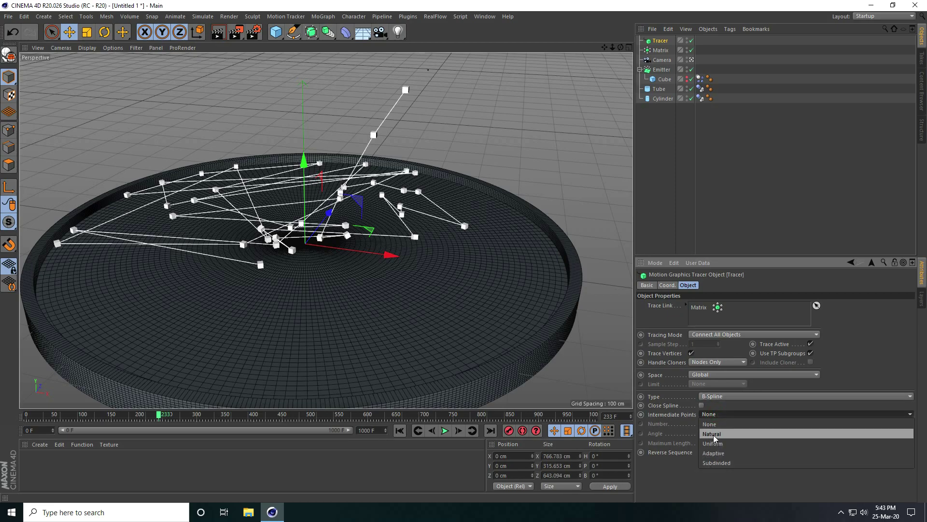
left_click(713, 434)
left_click(400, 430)
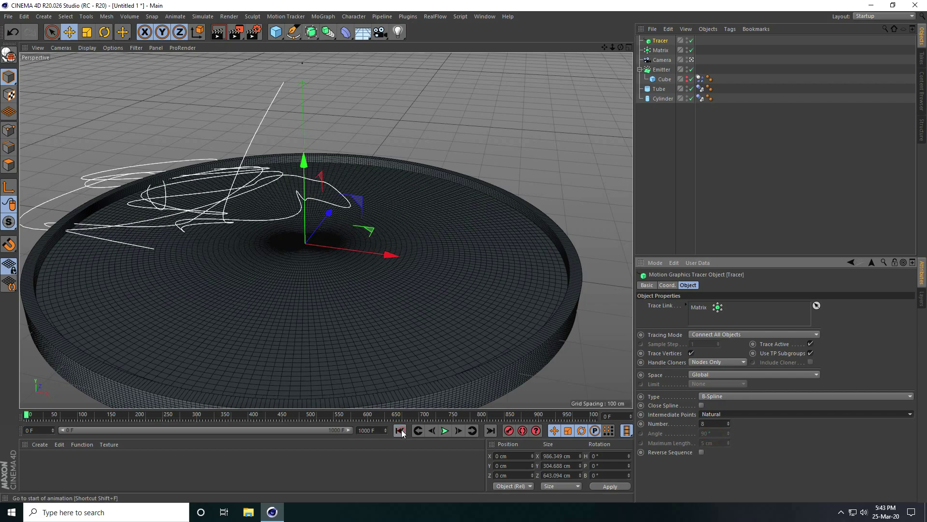
- Hide the Matrix markers in the viewport during a test playback
left_click(443, 431)
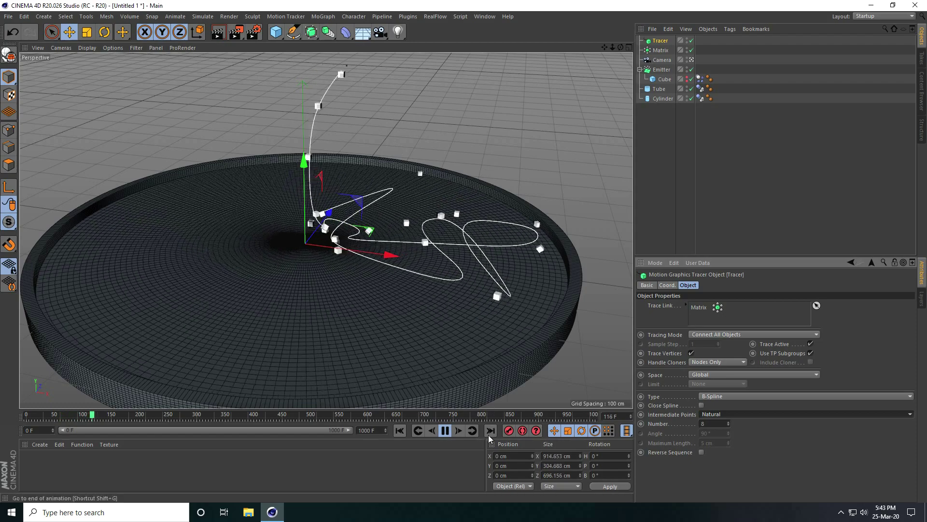
key("F8")
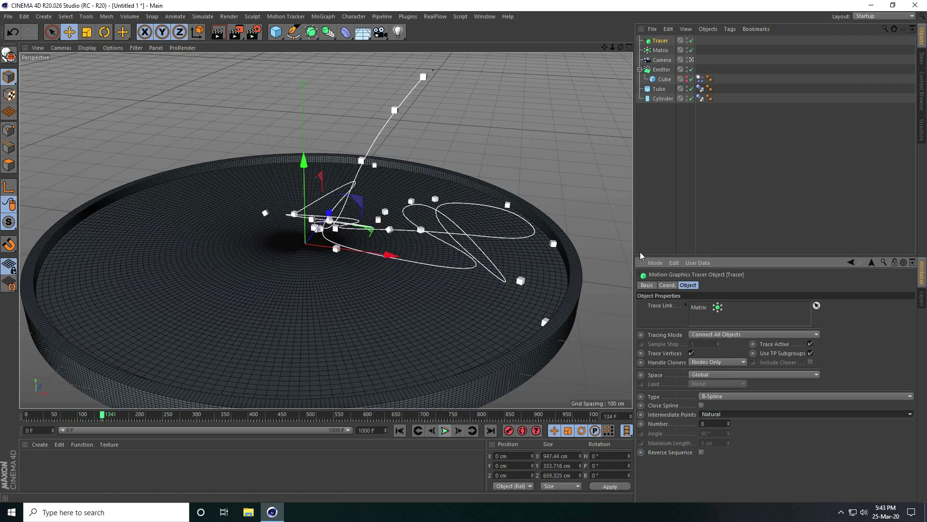
left_click(686, 48)
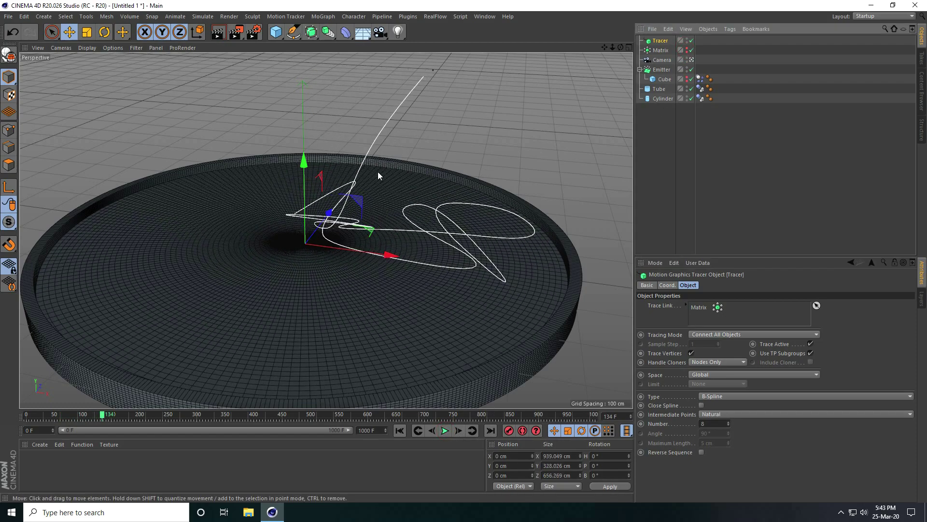
- Orbit to a top-down view and replay the tracer curves to frame 369
scroll(377, 172, "up", 3)
left_click_drag(369, 277, 370, 242, "alt")
left_click(400, 430)
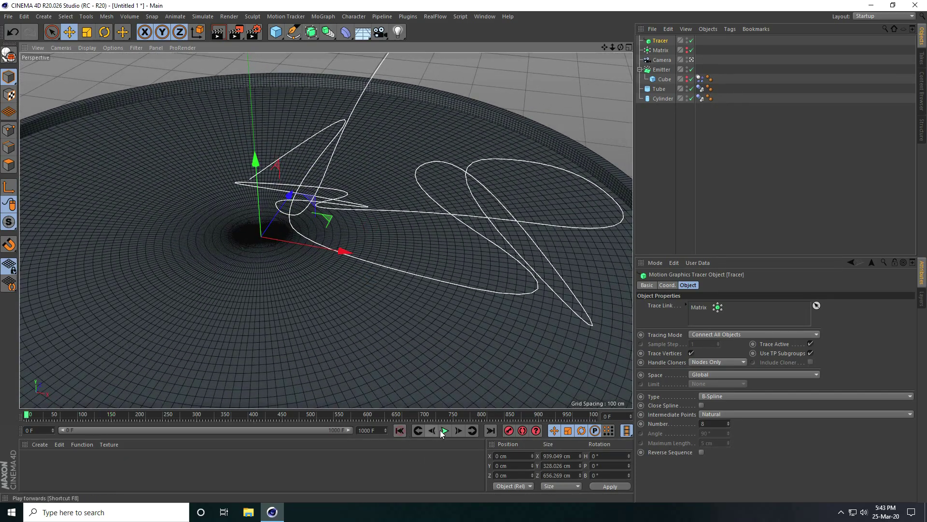
left_click(445, 430)
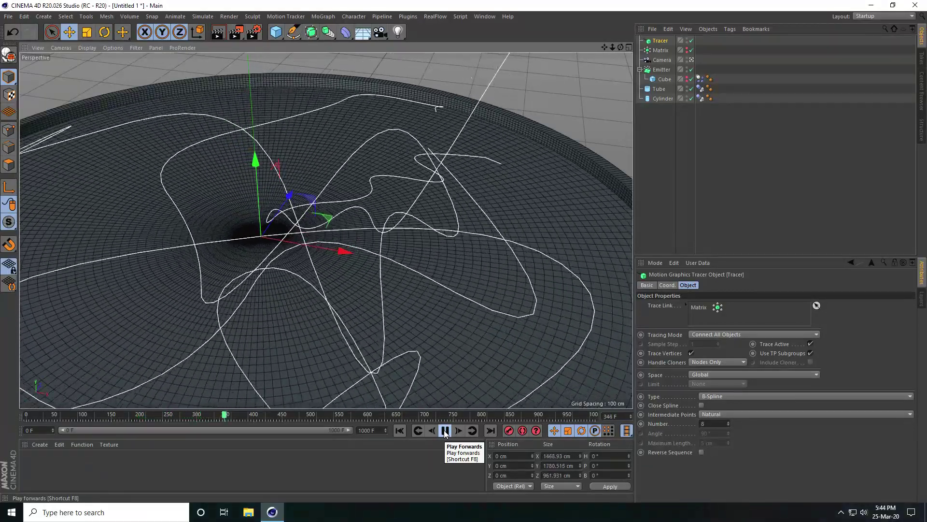
left_click(445, 432)
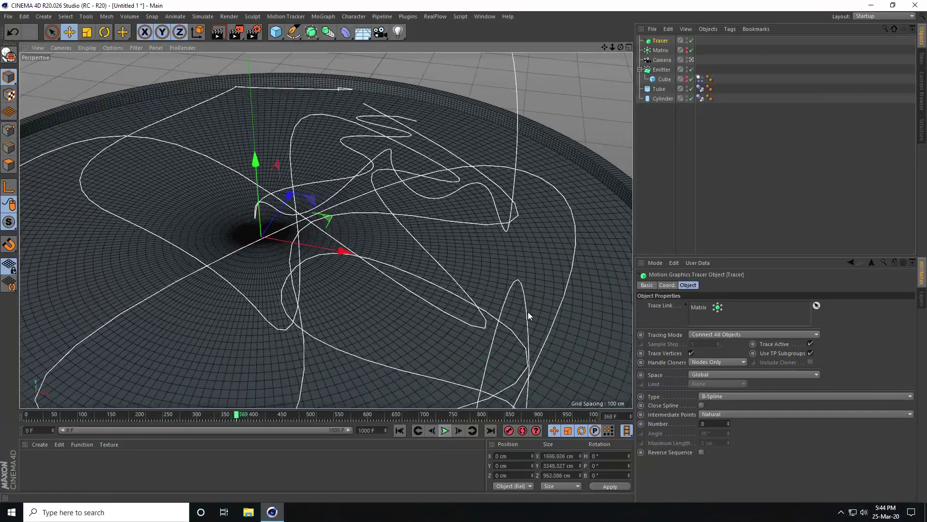
- Change the Emitter's particle Speed to 100 cm, then reselect the Matrix and Tracer
left_click(662, 70)
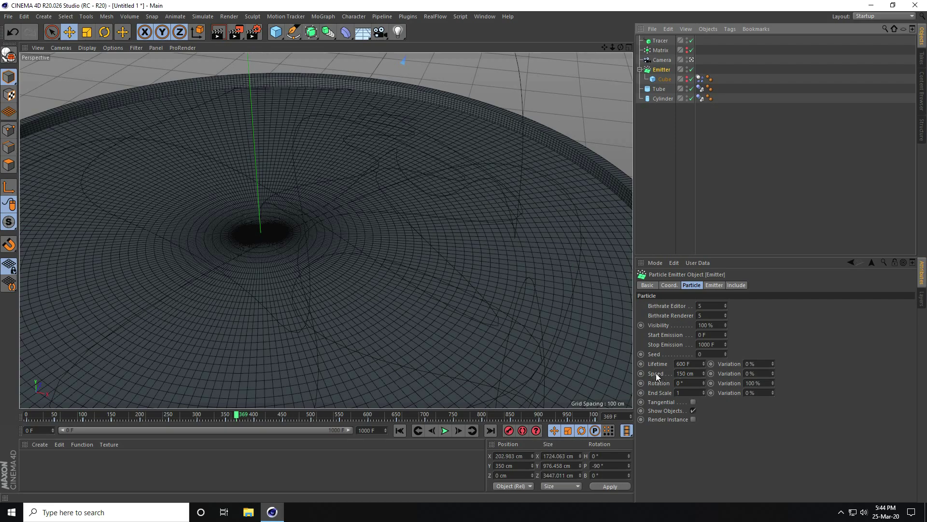
double_click(699, 373)
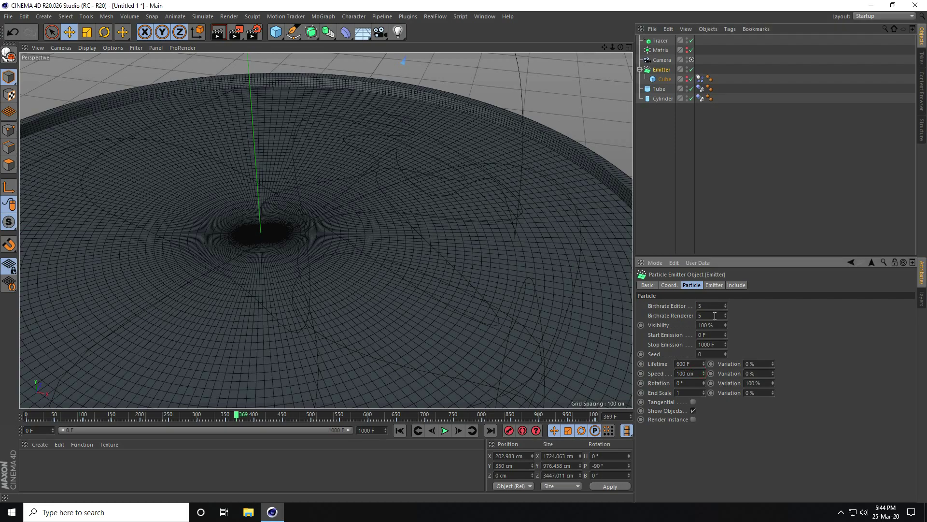
left_click(715, 286)
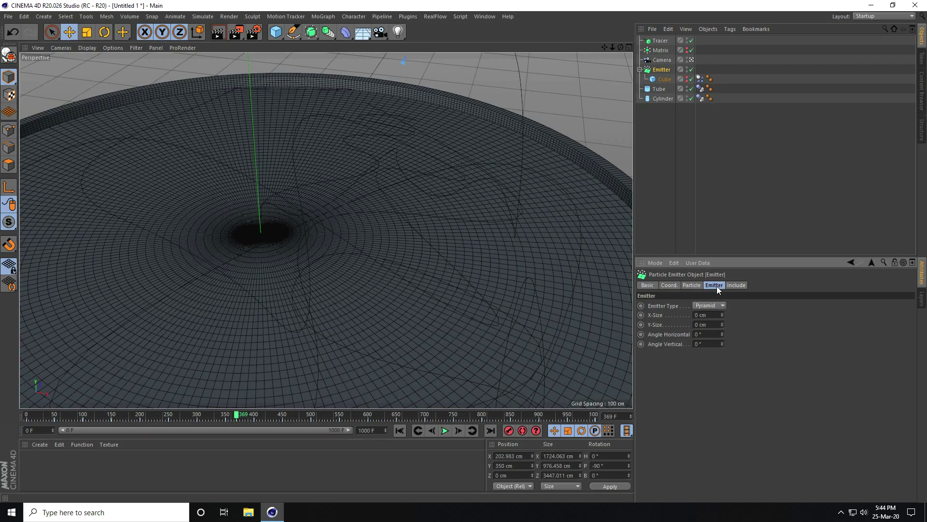
left_click(661, 50)
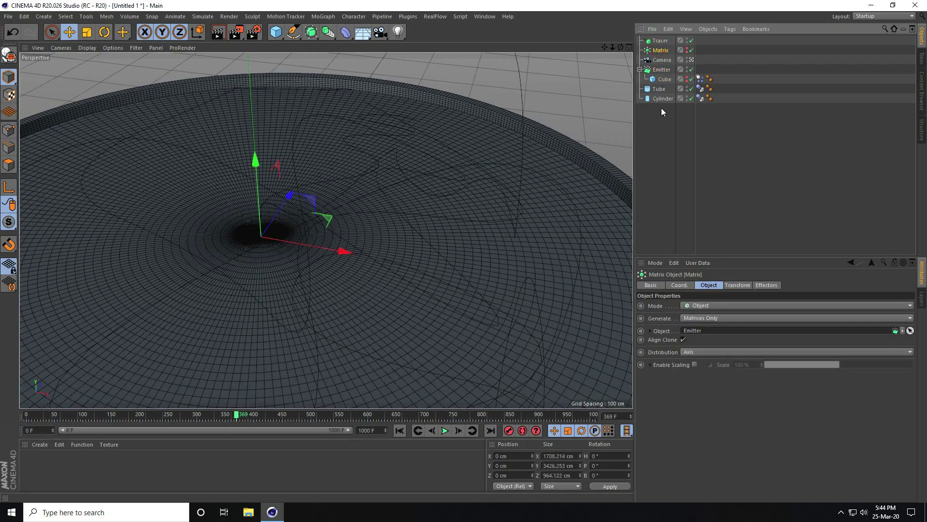
key("Up")
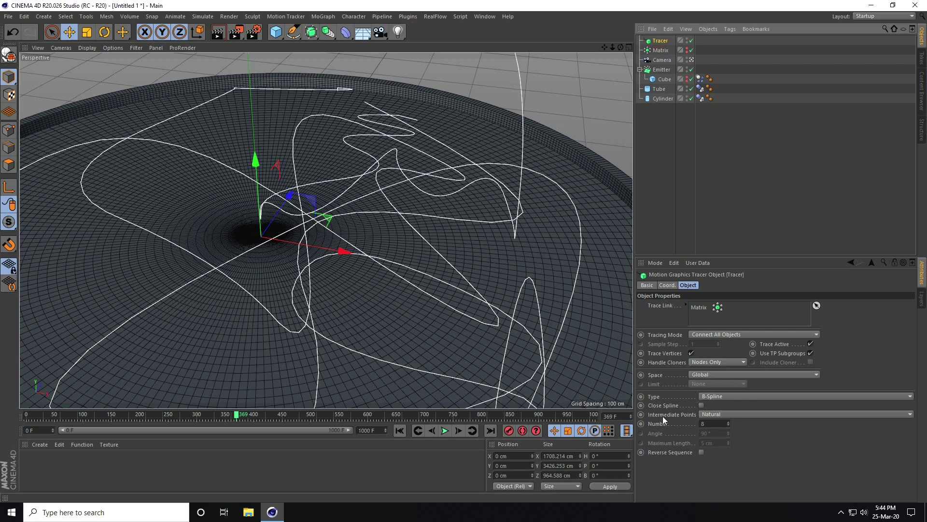
- Replay the slower-particle traces to frame 503, orbit to look down on the disc, then rewind
left_click(400, 430)
left_click(445, 430)
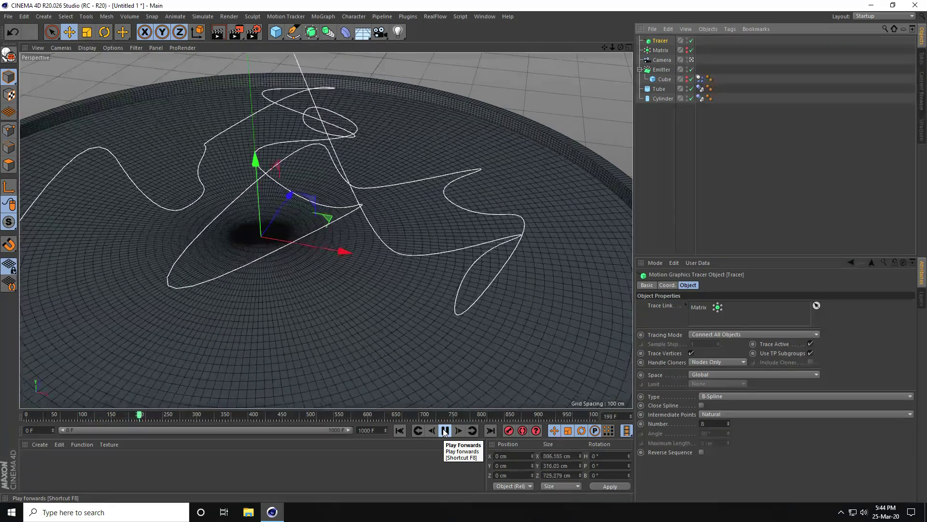
left_click_drag(356, 224, 338, 247, "alt")
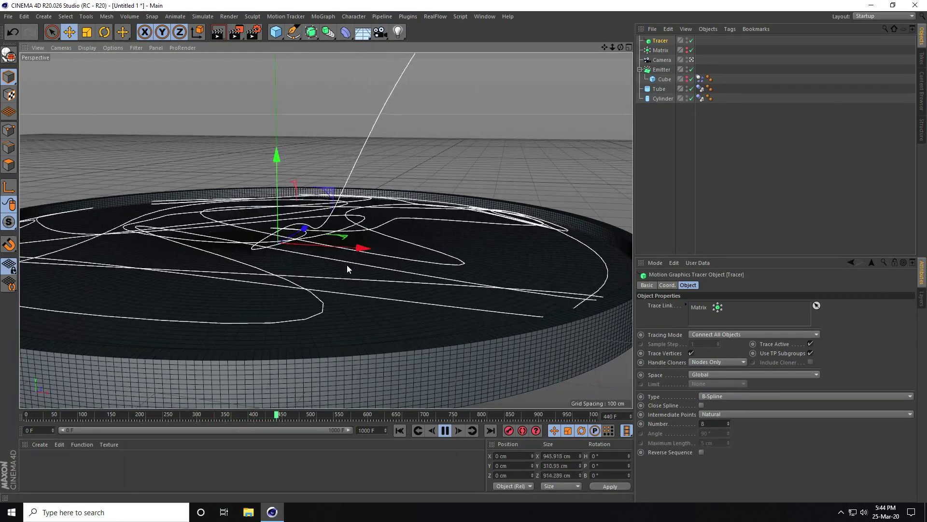
left_click(445, 430)
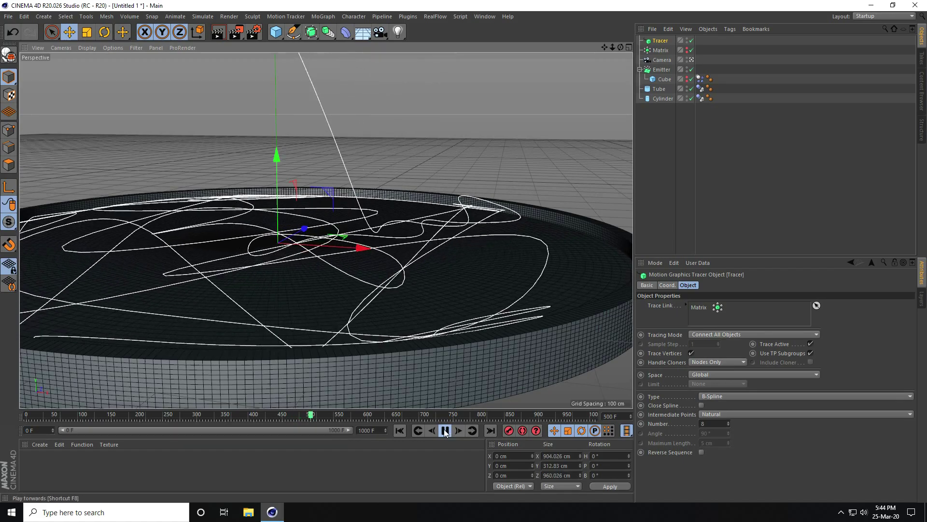
left_click_drag(375, 309, 370, 244, "alt")
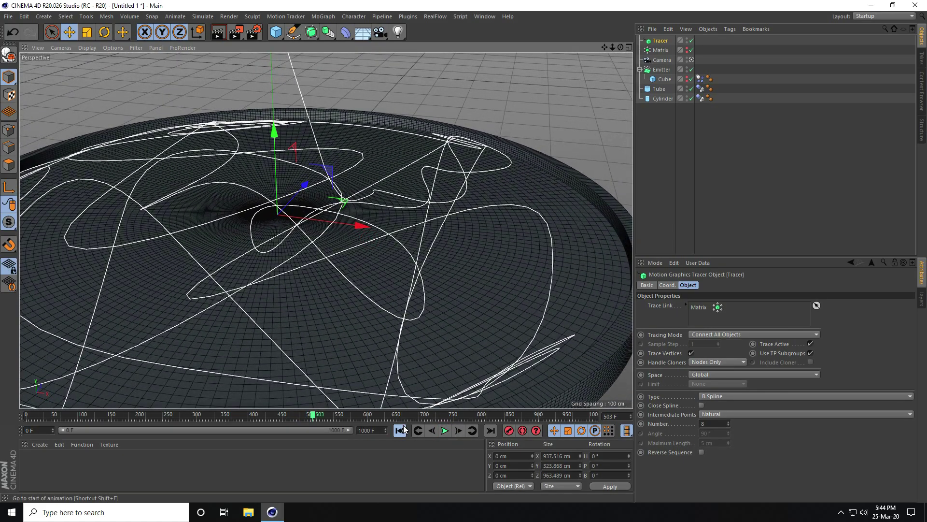
left_click(399, 430)
left_click(323, 37)
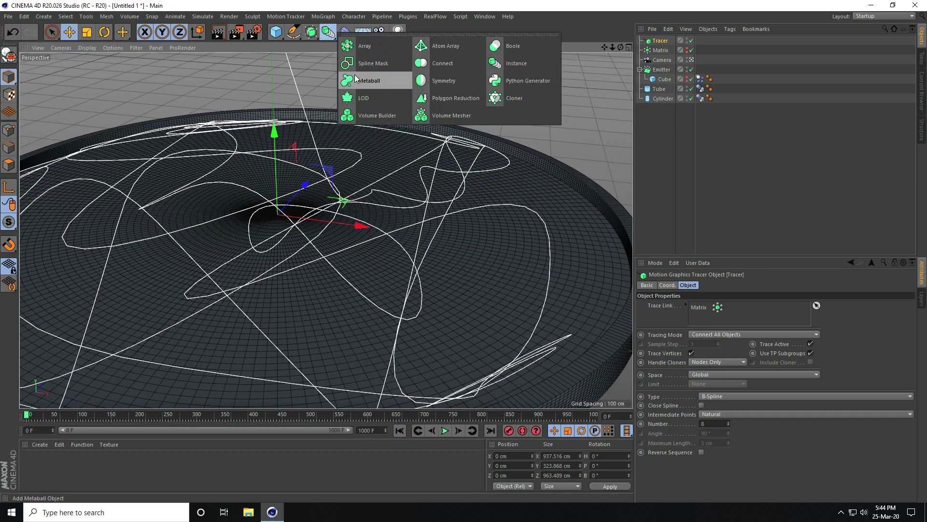
- Add a Metaball with the Tracer as its child and Hull Value 600 %
left_click(378, 80)
left_click(660, 51)
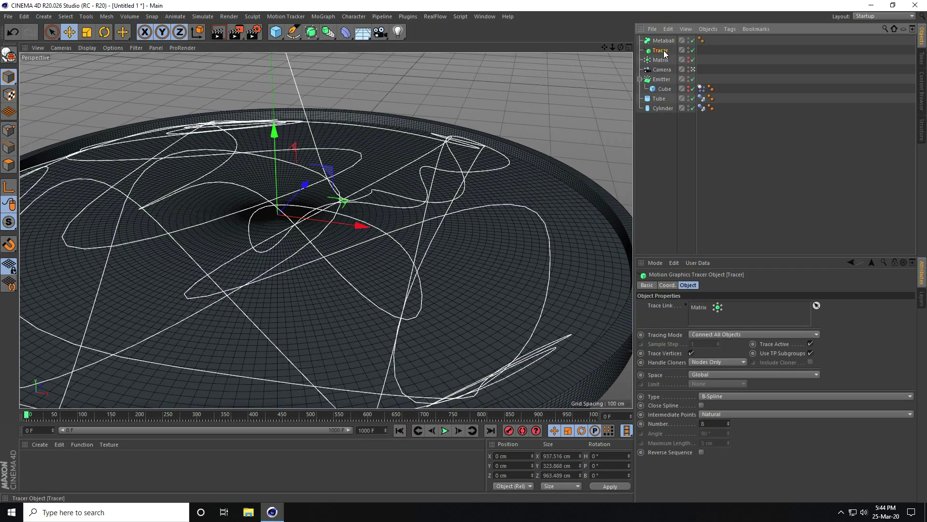
left_click_drag(663, 53, 660, 40)
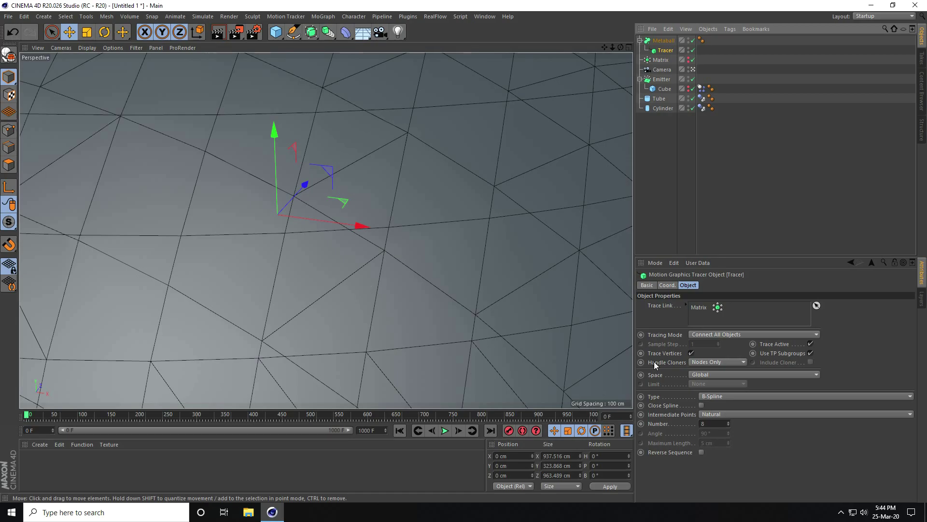
left_click(663, 42)
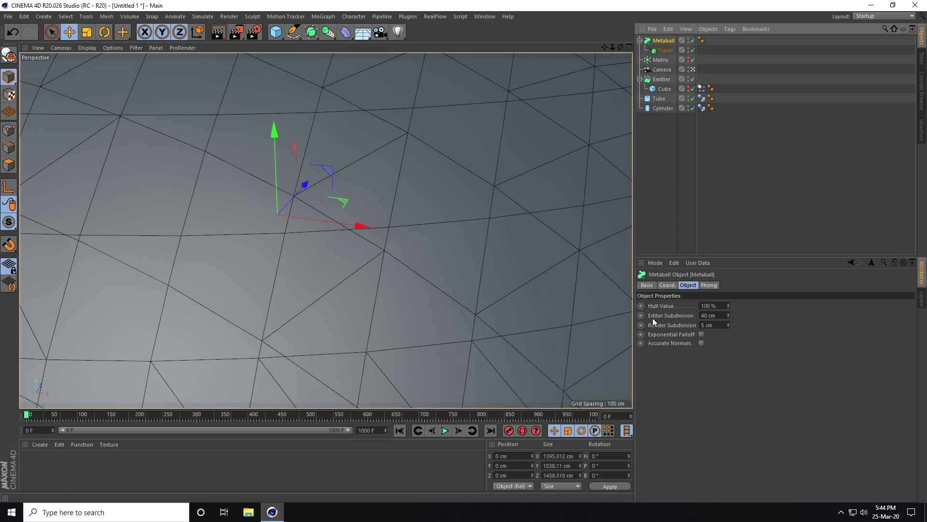
double_click(718, 306)
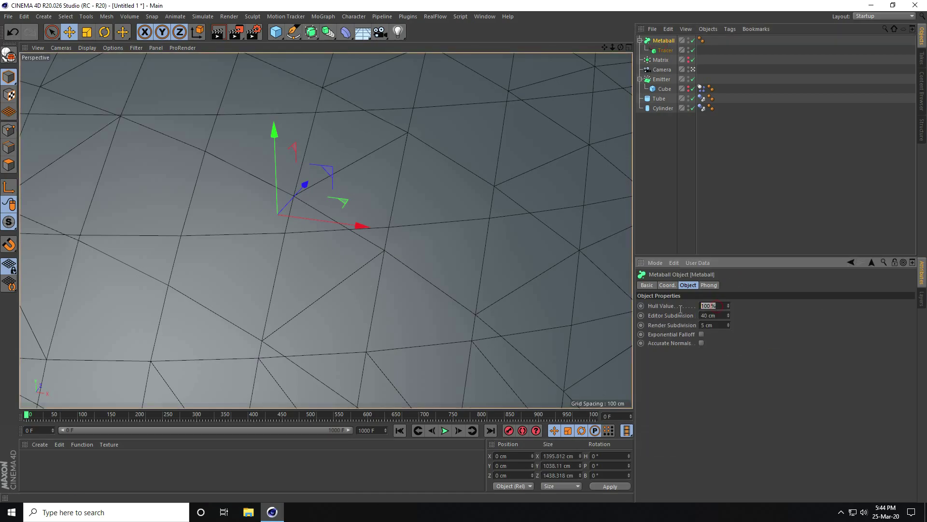
type("600")
key("Return")
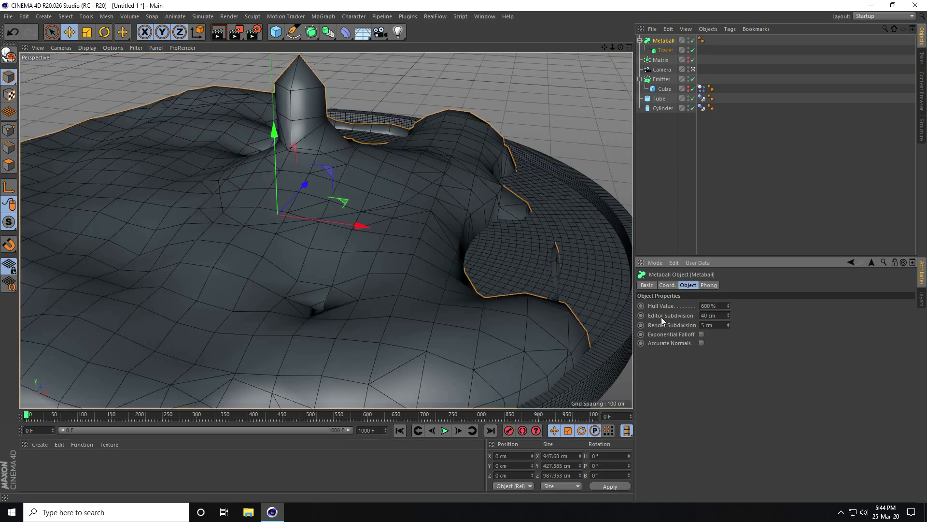
- Set the subdivisions to 3 cm and preview the beaded tubes to frame 64
double_click(708, 315)
left_click(445, 430)
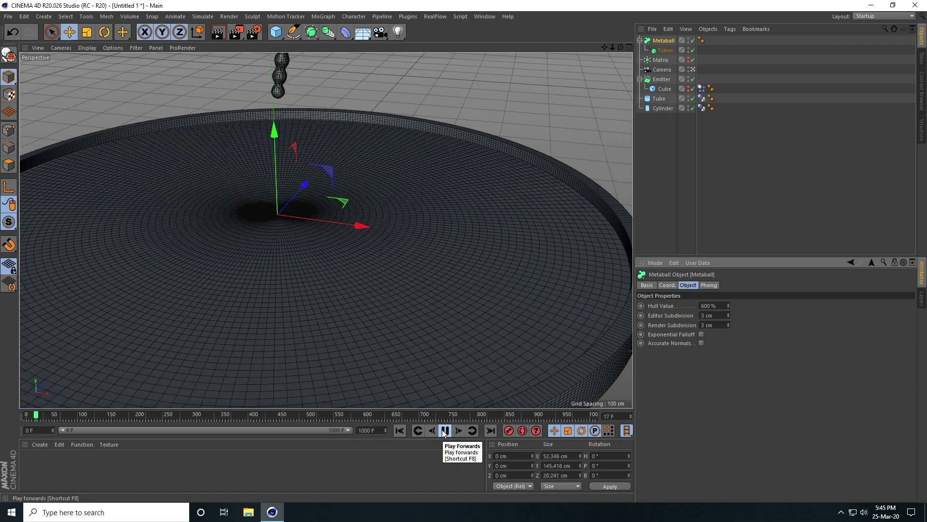
left_click(445, 430)
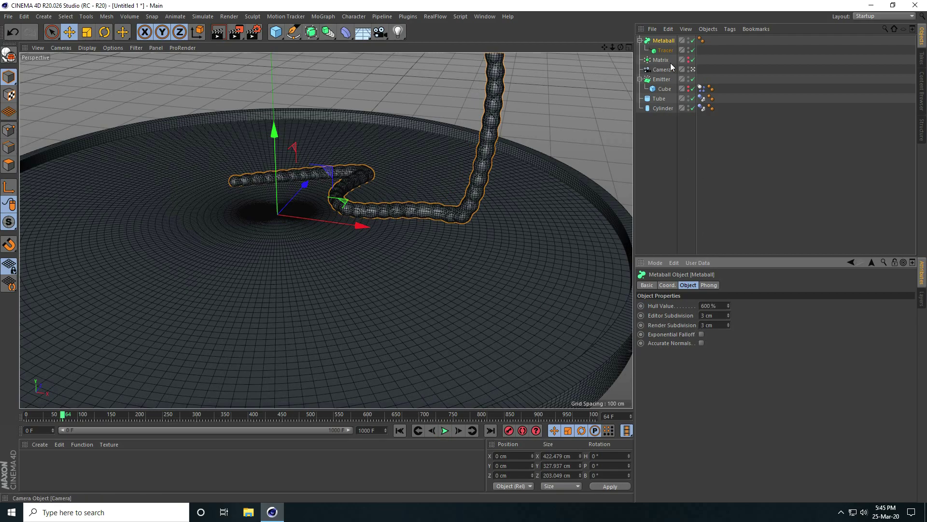
left_click(666, 51)
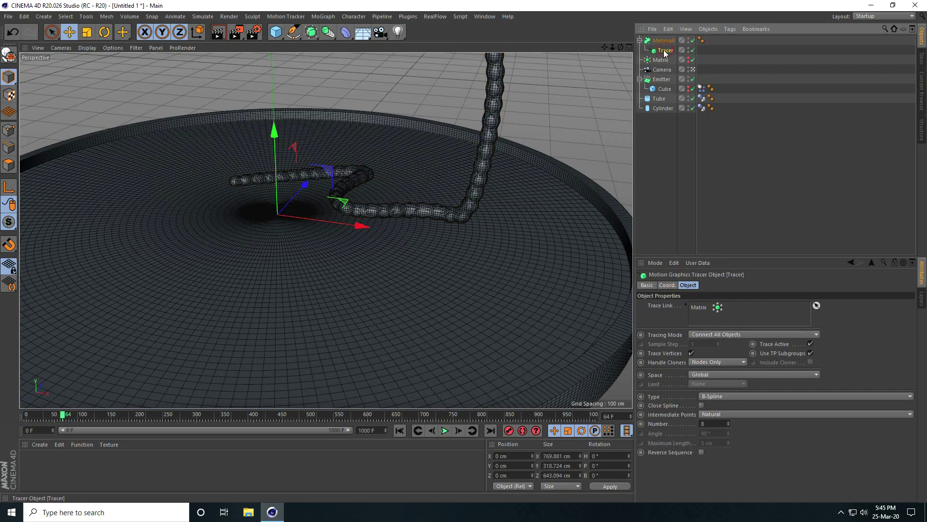
- Add a Metaball tag to the Tracer with 5 cm Radius and 120 % Strength
right_click(664, 51)
mouse_move(707, 57)
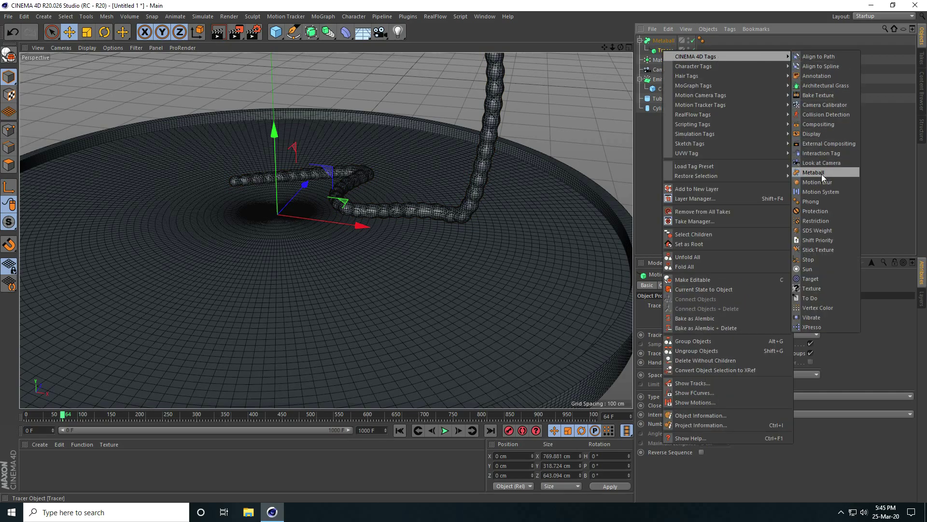
left_click(822, 173)
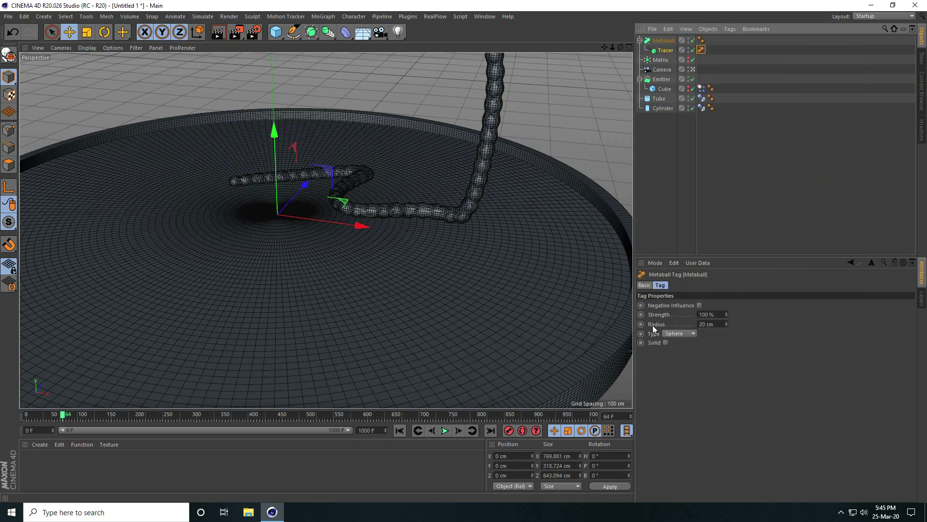
left_click(715, 325)
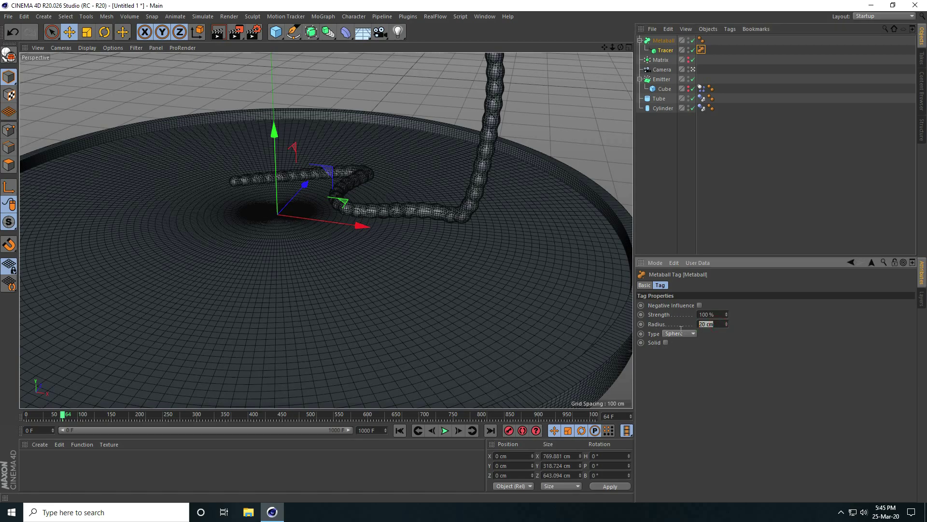
type("5")
key("Return")
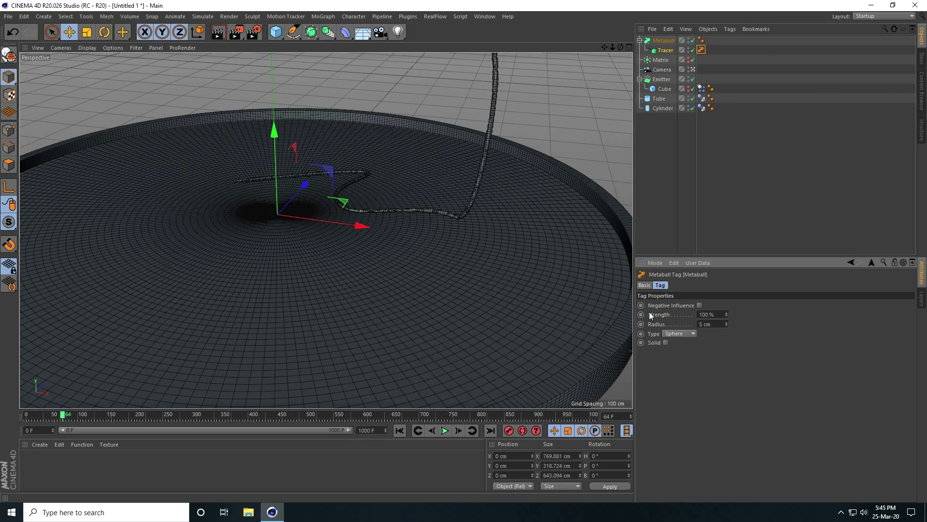
left_click(709, 316)
type("120")
key("Return")
- Replay from frame 0 and orbit lower and closer to view the tubes
left_click(399, 430)
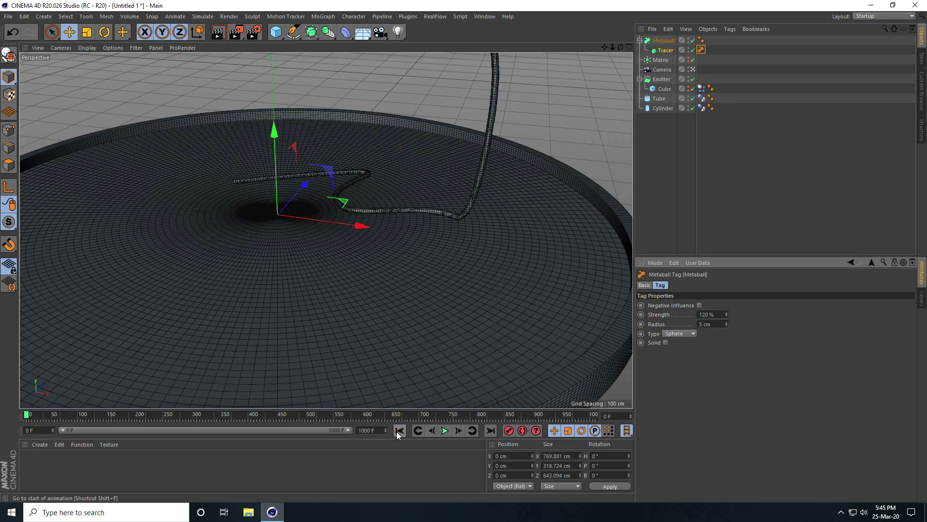
left_click(445, 431)
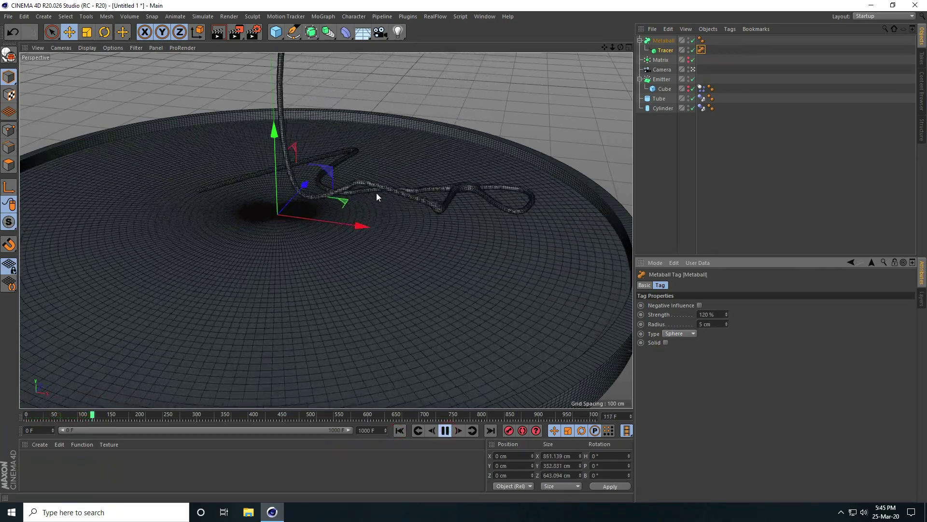
left_click_drag(343, 190, 349, 215, "alt")
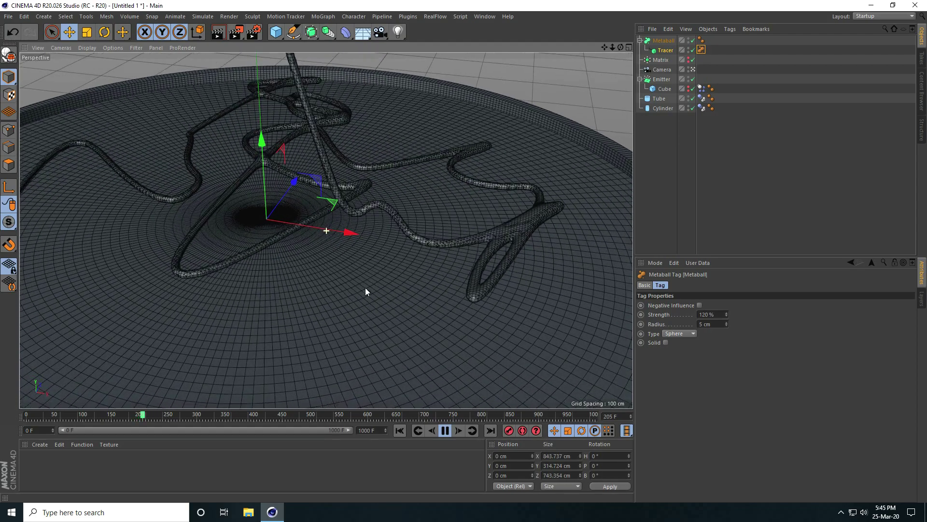
- Stop playback and load the saved materials from Untitled 1
left_click(444, 432)
left_click(35, 445)
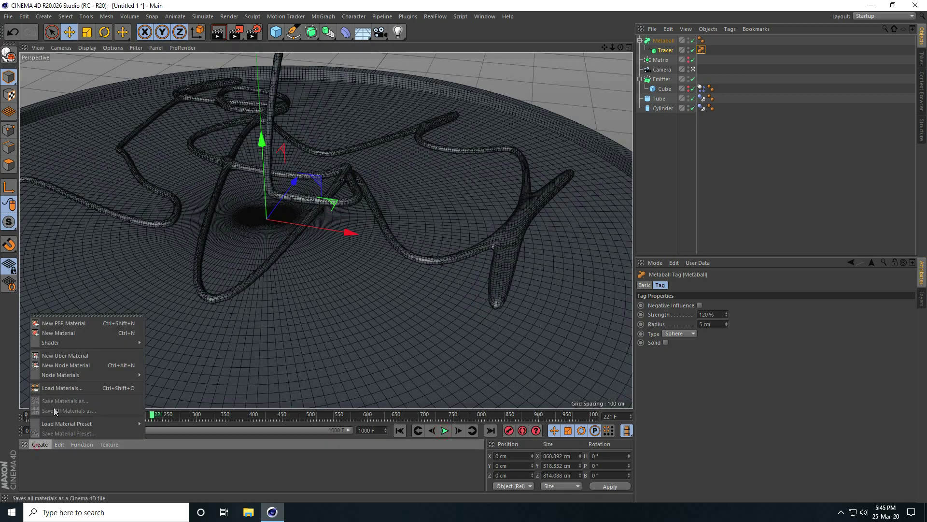
left_click(48, 388)
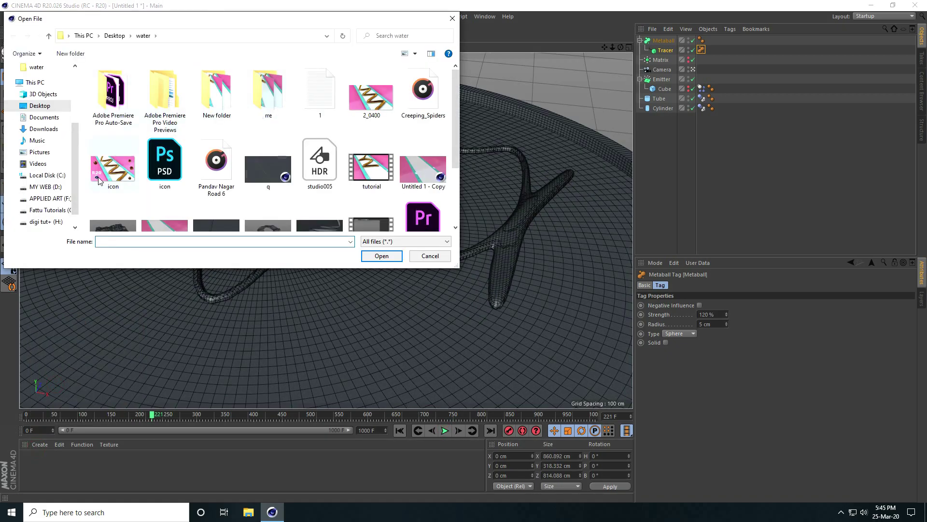
scroll(360, 159, "down", 3)
left_click(165, 154)
left_click(381, 256)
- Apply Mat to the disc, Mat.2 to the Tube (Cylindrical projection), Ring to the Metaball
left_click_drag(123, 463, 195, 333)
left_click_drag(24, 464, 145, 101)
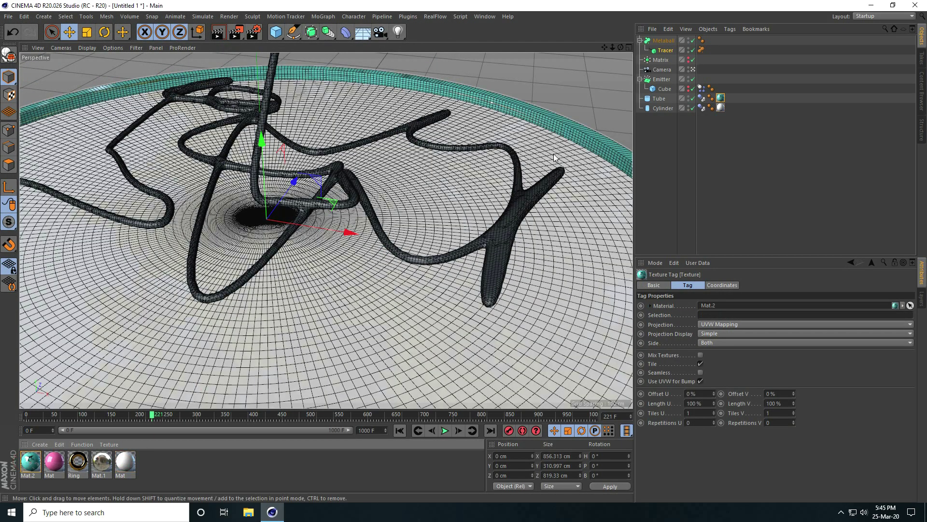
left_click(718, 324)
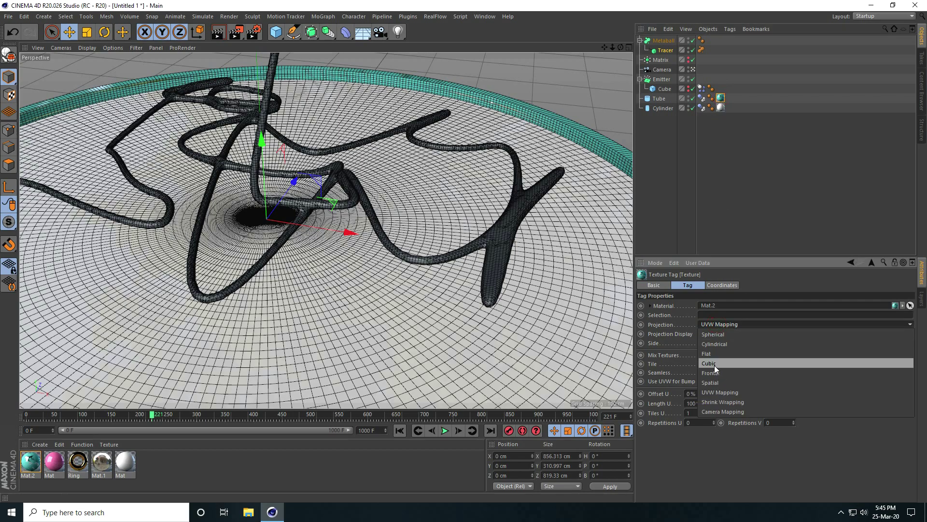
left_click(715, 344)
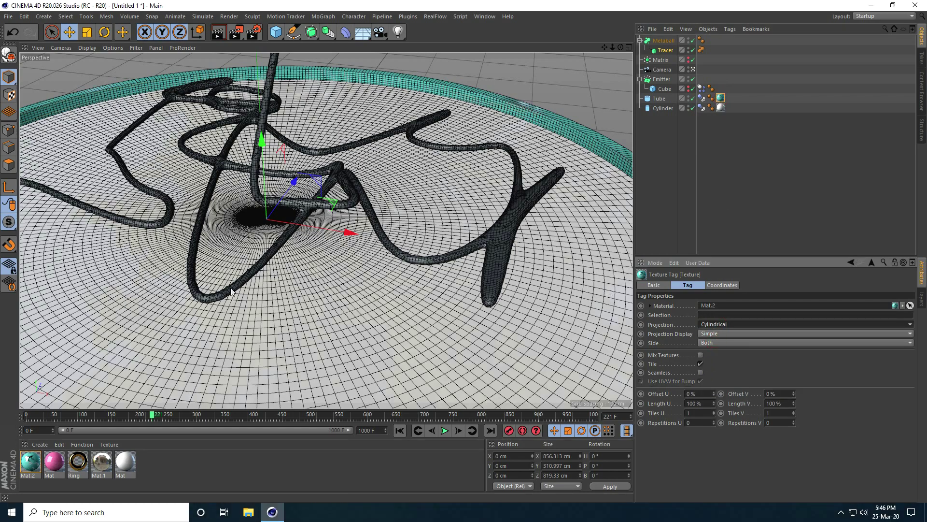
left_click_drag(80, 467, 638, 152)
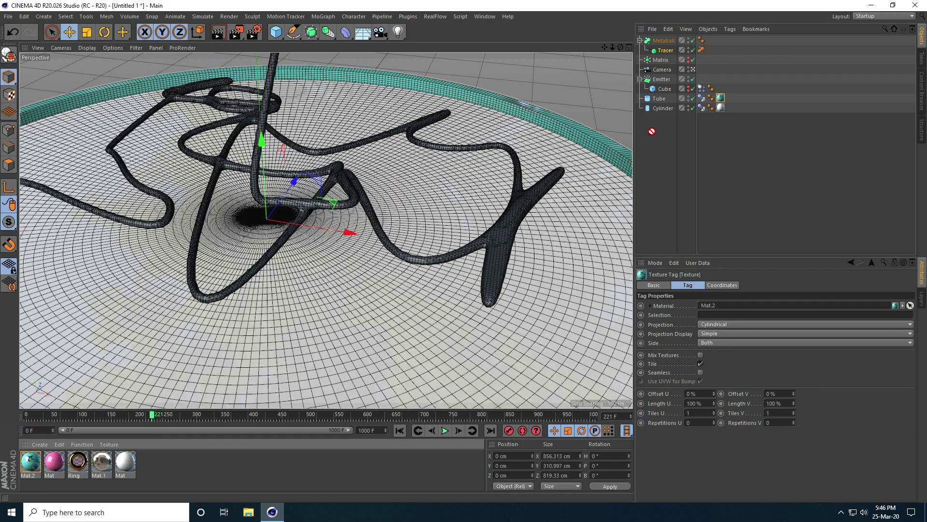
left_click_drag(665, 44, 664, 41)
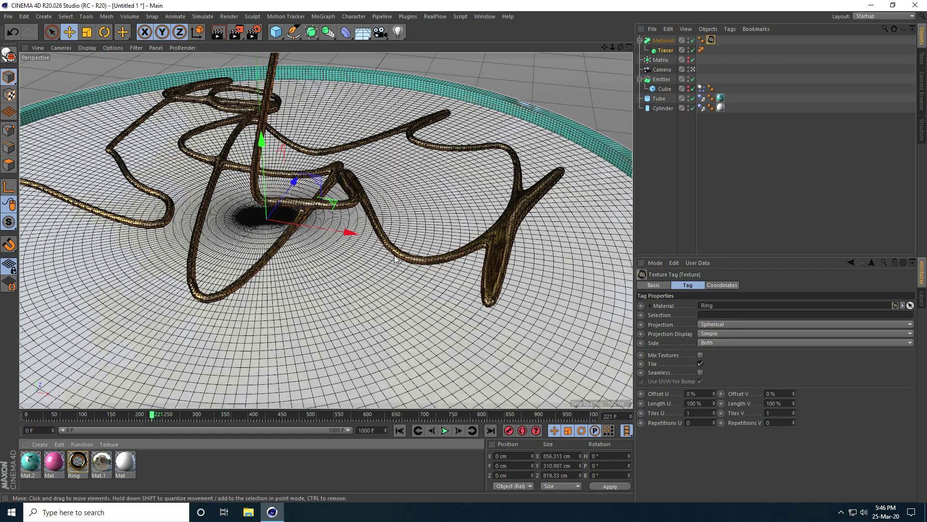
- Switch the viewport to Gouraud Shading without wireframe and orbit down to a low angle
left_click(85, 47)
left_click(102, 61)
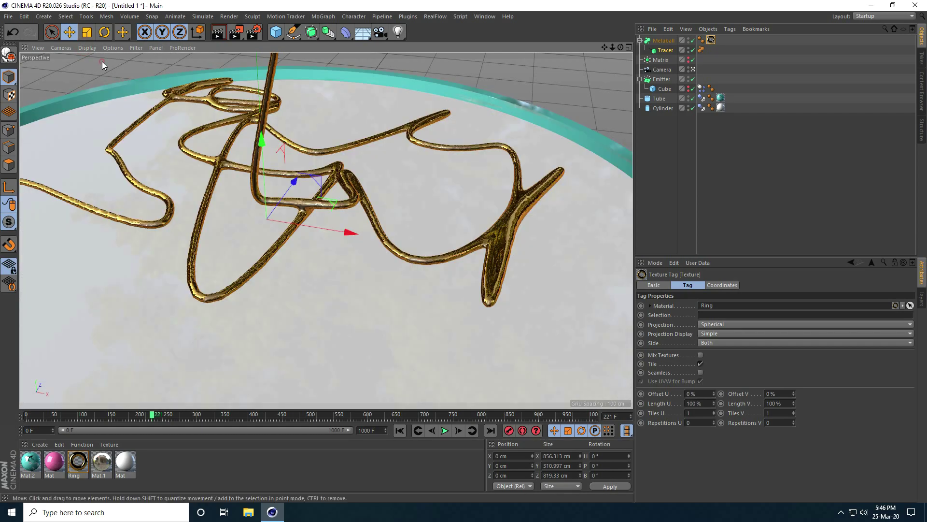
left_click_drag(257, 120, 297, 214, "alt")
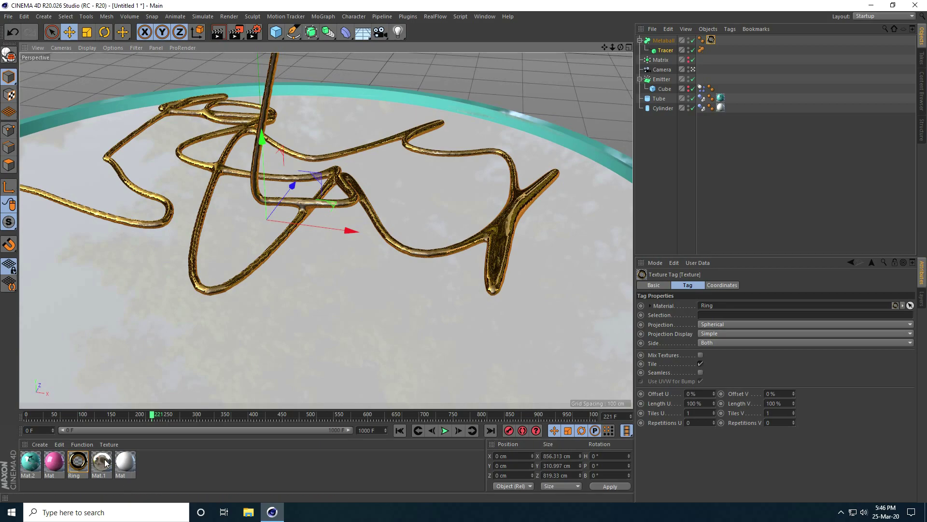
- Add a Sky object from the Environment objects and apply Mat.1 to it
left_click(363, 32)
left_click(398, 60)
left_click_drag(100, 462, 657, 42)
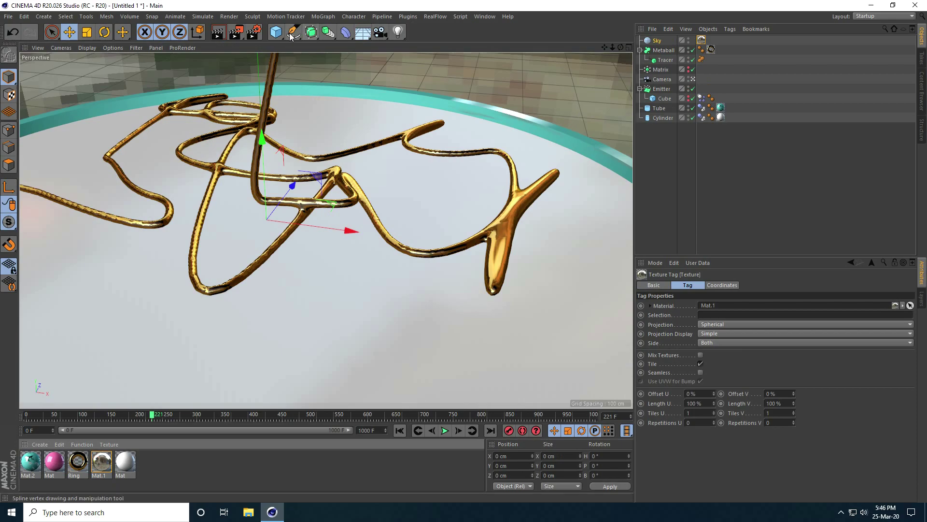
- Add a Floor object and apply the pink Mat material to it, checking in the Front view
left_click(362, 32)
left_click(409, 51)
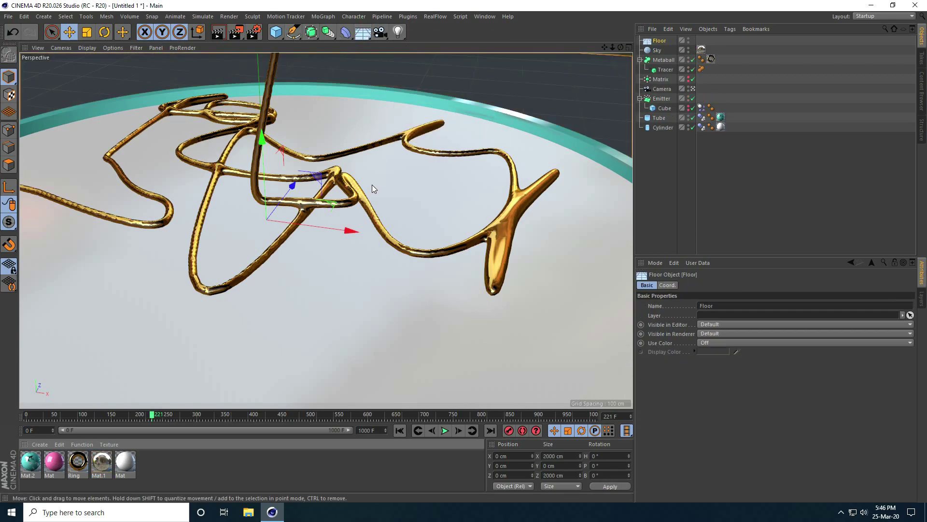
middle_click(372, 185)
middle_click(415, 260)
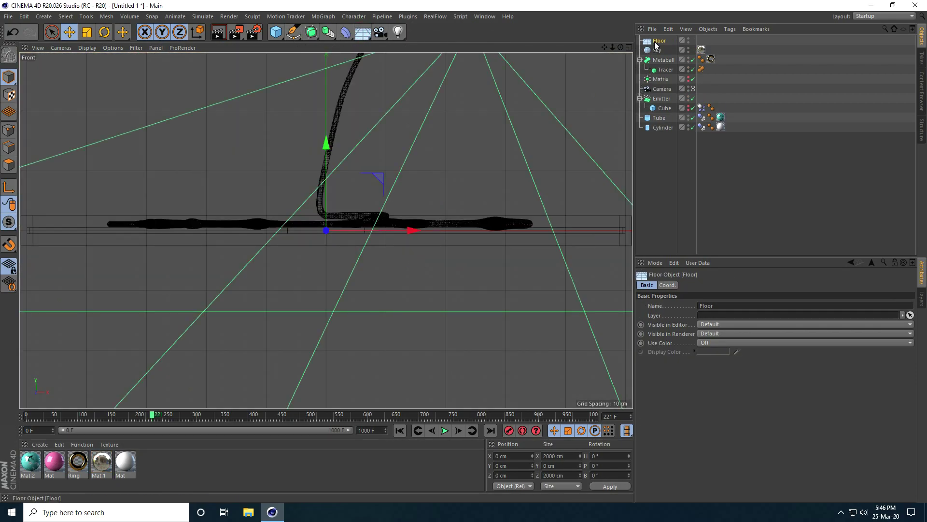
scroll(342, 230, "up", 5)
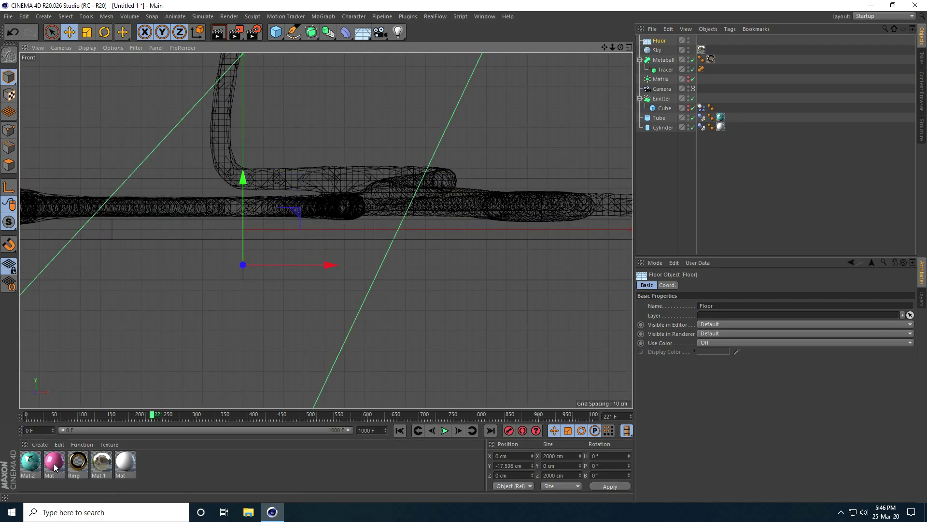
left_click_drag(55, 467, 679, 119)
left_click_drag(664, 43, 661, 41)
- Return to the Perspective view and orbit to look down on the disc and pink floor
middle_click(360, 151)
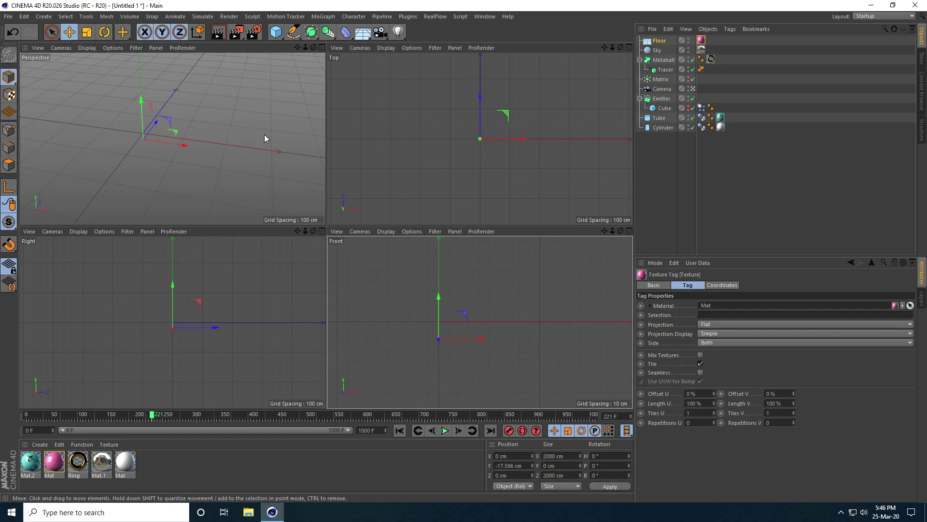
middle_click(265, 138)
left_click_drag(327, 195, 333, 227, "alt")
scroll(312, 184, "up", 3)
scroll(312, 184, "down", 2)
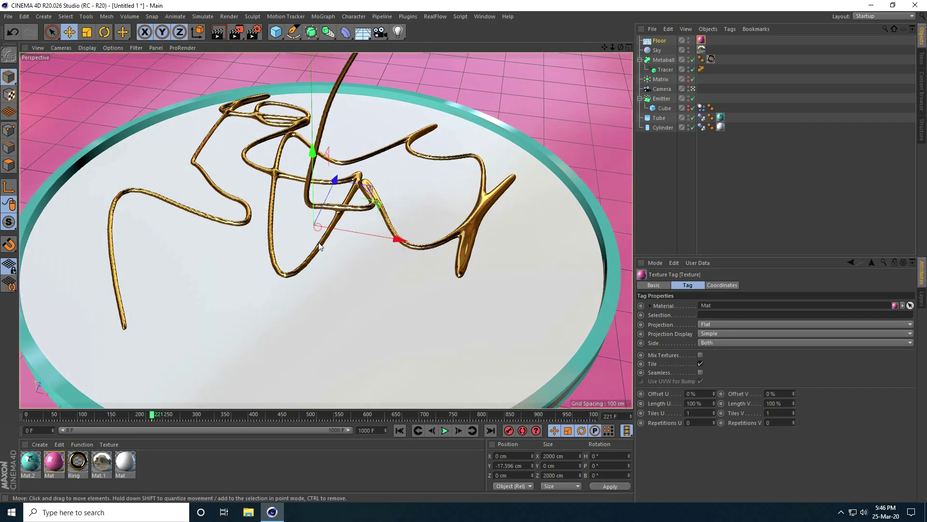
scroll(338, 246, "up", 4)
scroll(332, 237, "down", 1)
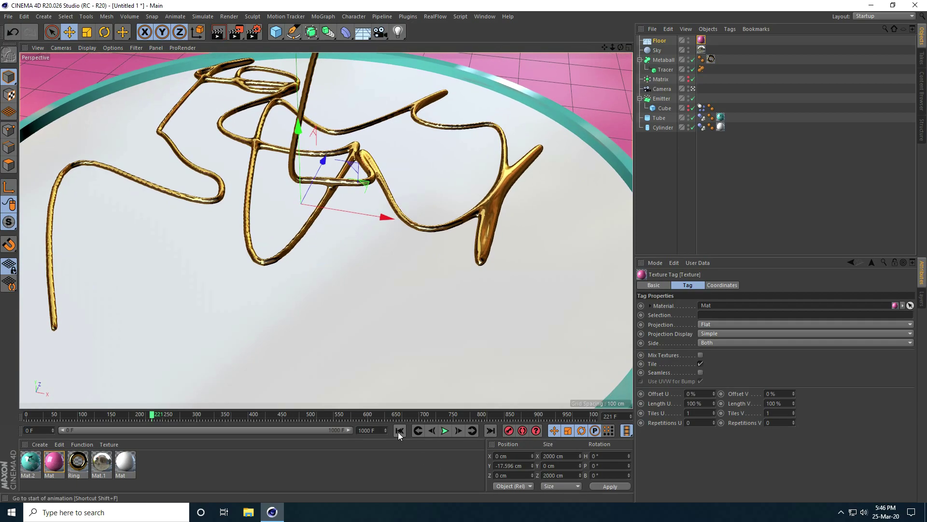
- Preview the trails, then add a Smoothing deformer as a child of the Metaball
left_click(445, 430)
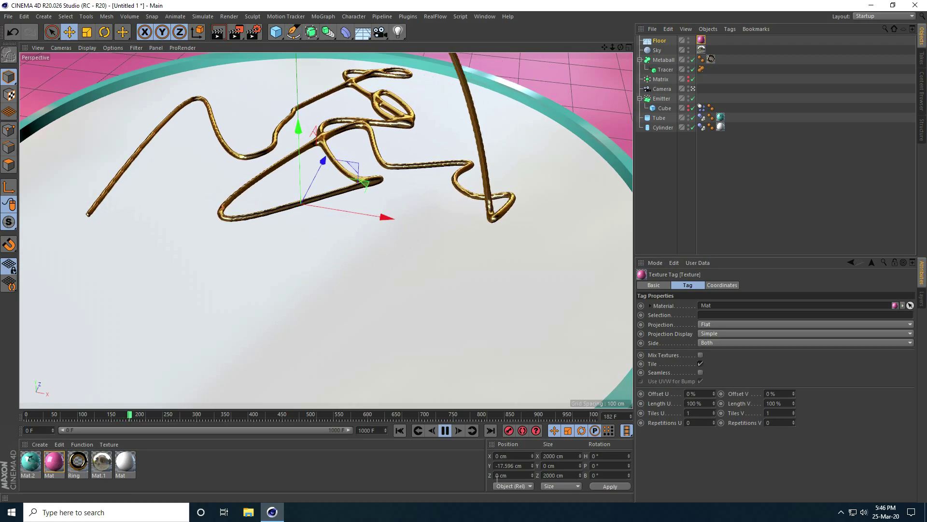
left_click(446, 431)
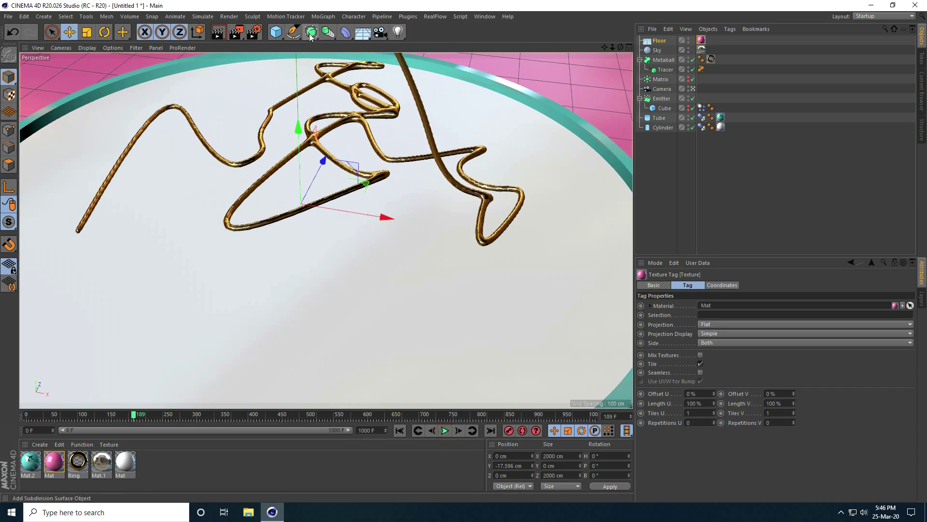
left_click(346, 37)
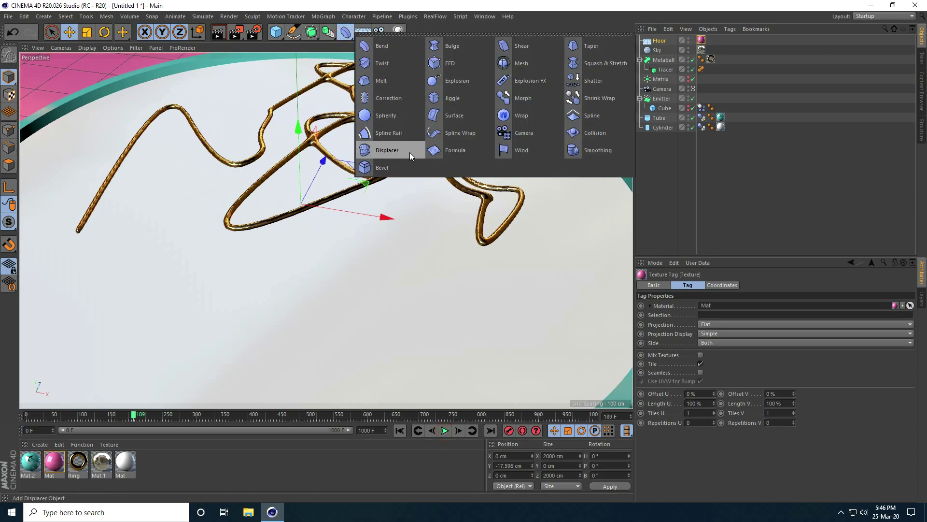
left_click(615, 148)
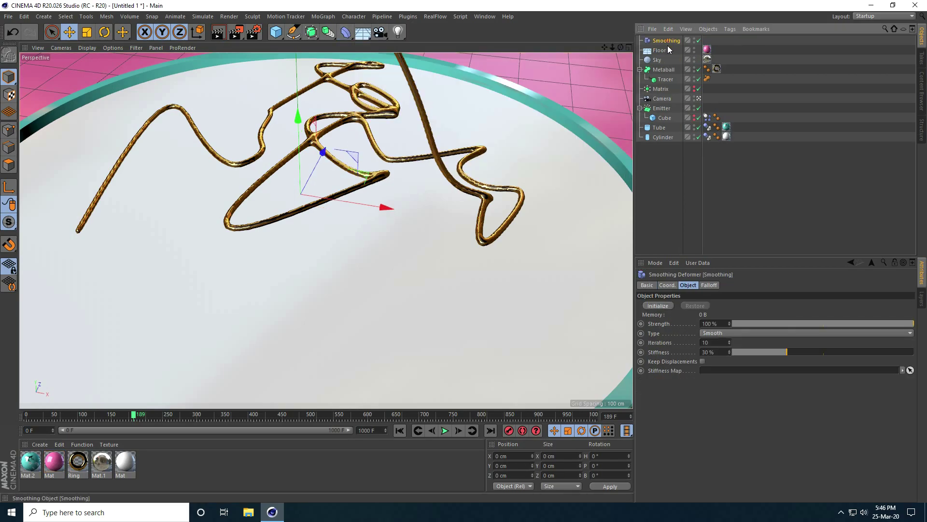
left_click_drag(668, 70, 667, 70)
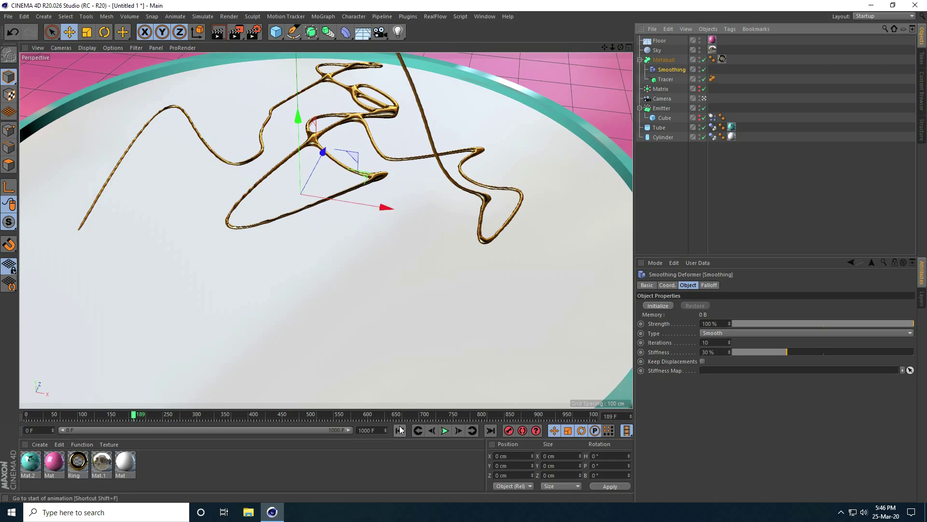
- Replay the animation to check the smoothed gold trails, stopping at frame 141
left_click(445, 431)
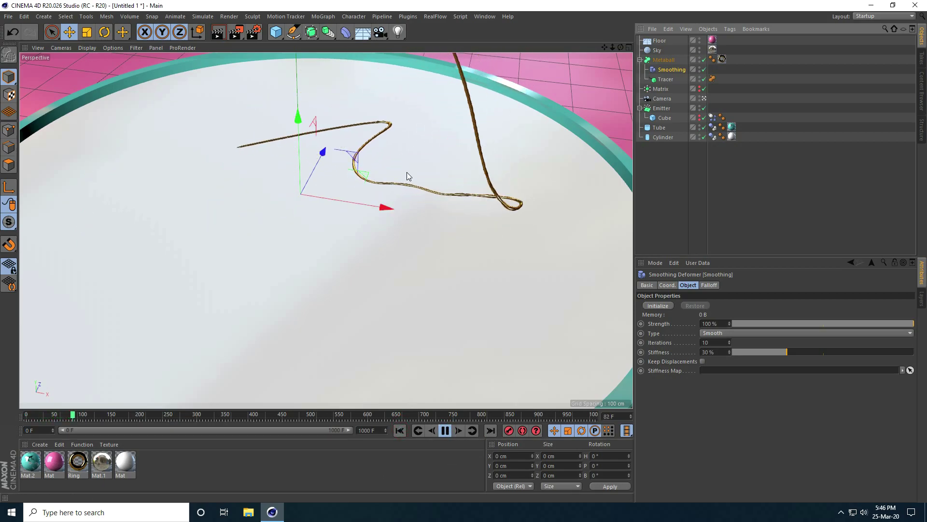
left_click(445, 431)
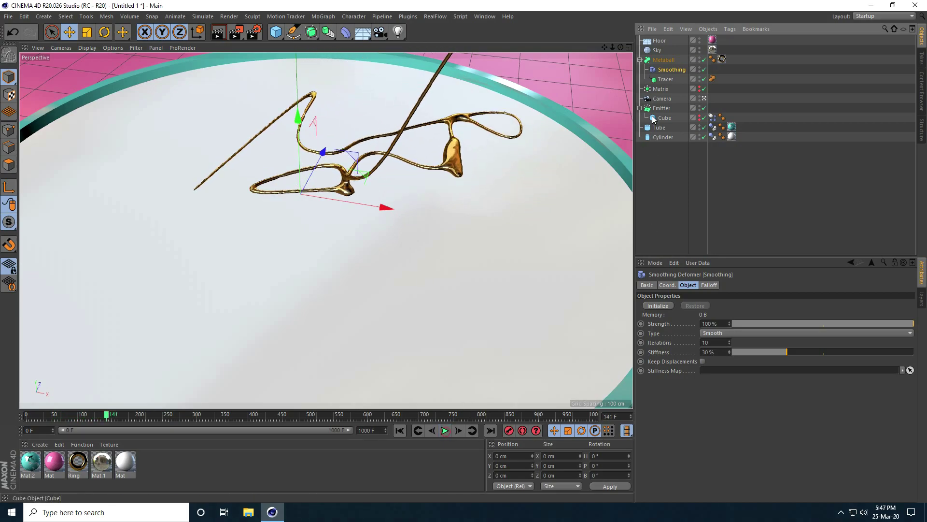
left_click(712, 79)
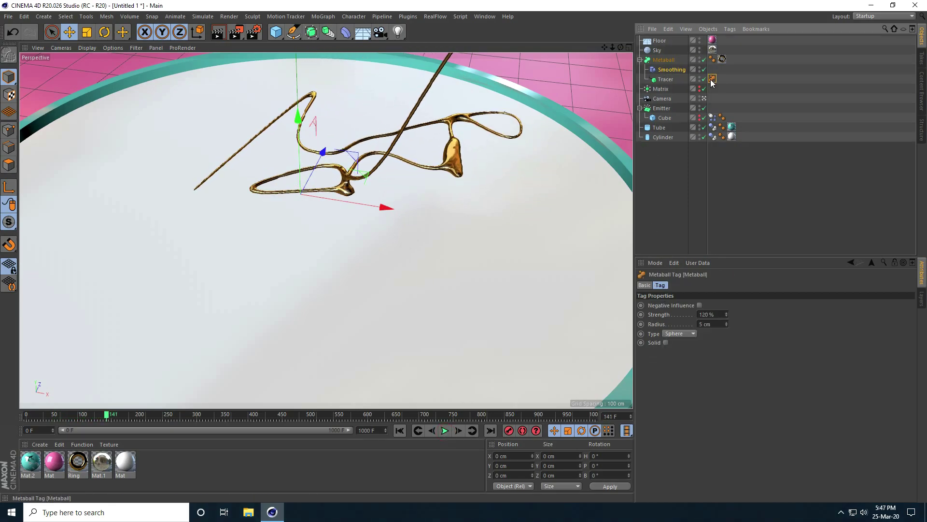
- Set the Tracer metaball tag Radius to 8 cm and replay from the start to frame 249
left_click(719, 324)
key("Return")
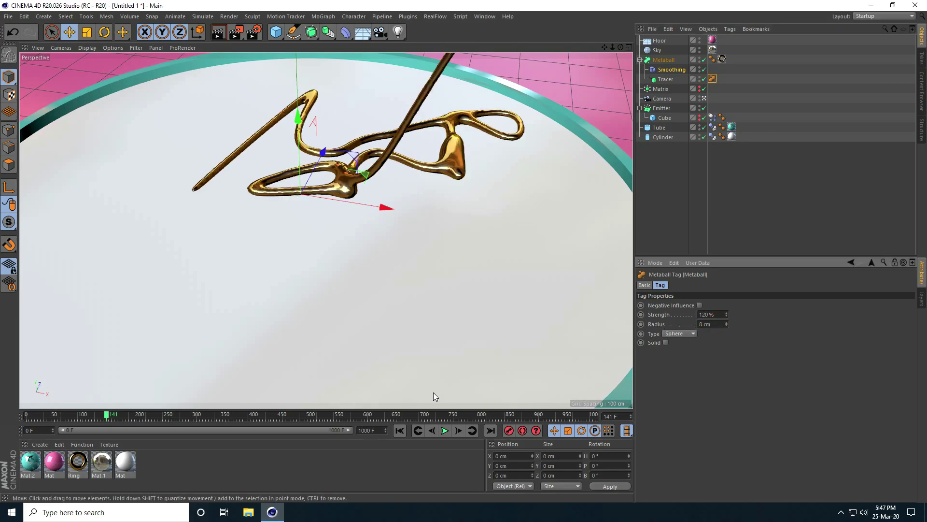
left_click(399, 431)
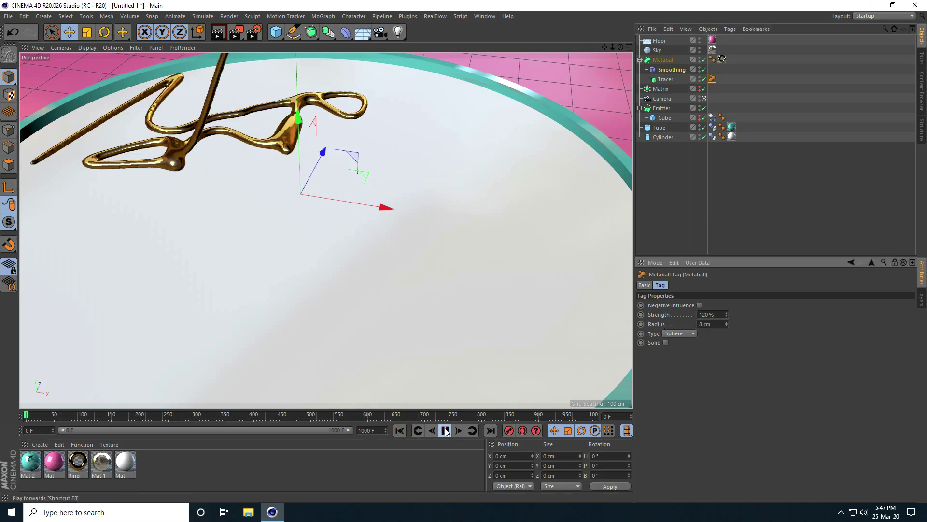
left_click(445, 430)
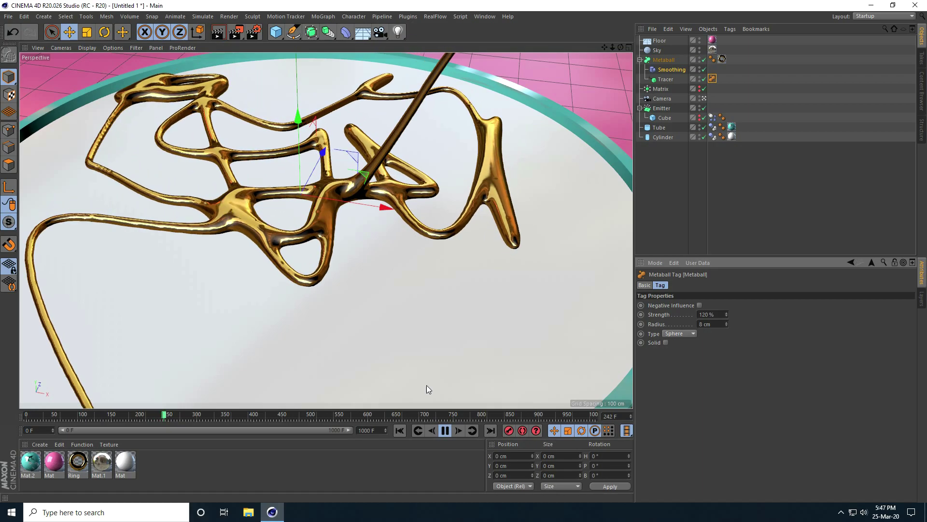
left_click(445, 431)
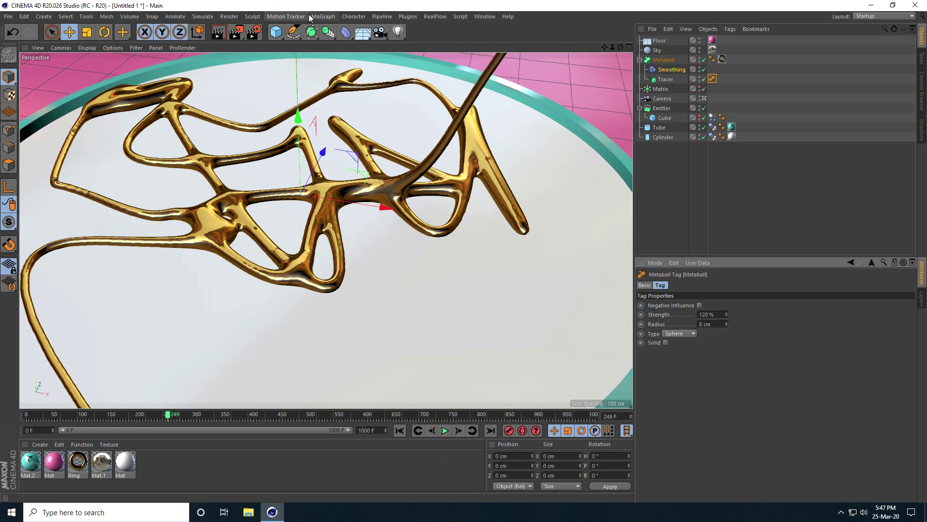
- Set the render Frame Range to All Frames
left_click(253, 33)
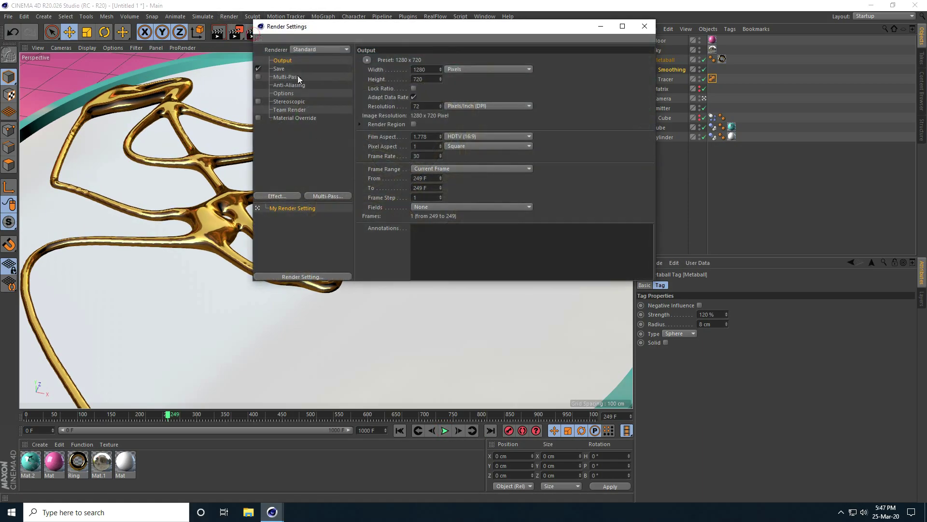
left_click(443, 166)
left_click(439, 198)
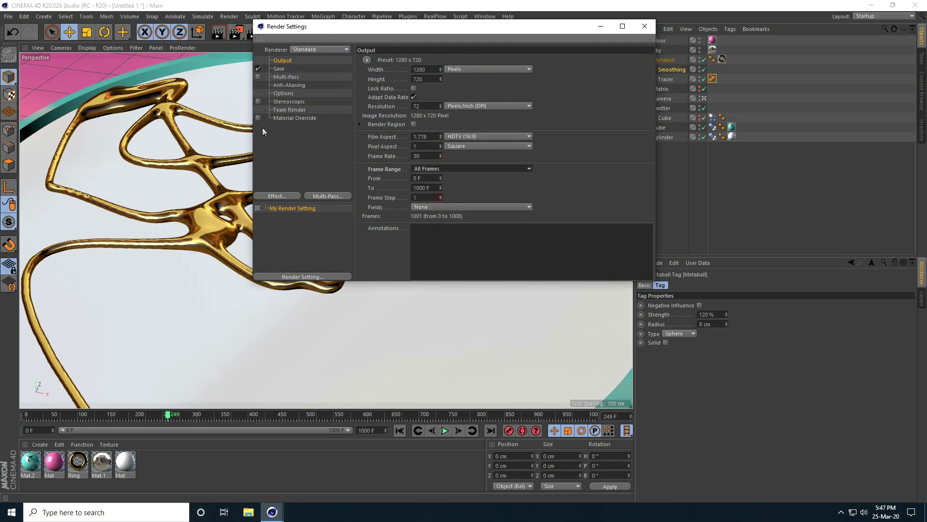
left_click(288, 85)
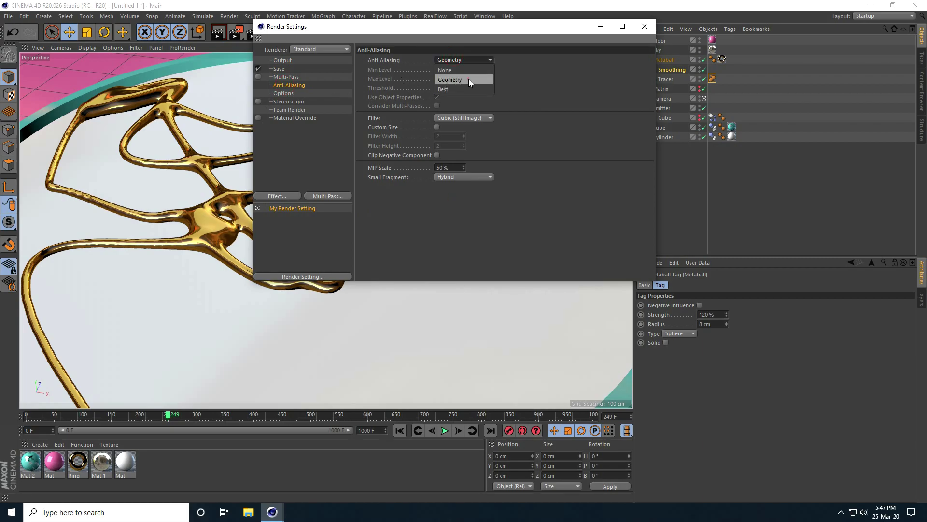
- Add Ambient Occlusion and Global Illumination with Low record density to the render
left_click(283, 195)
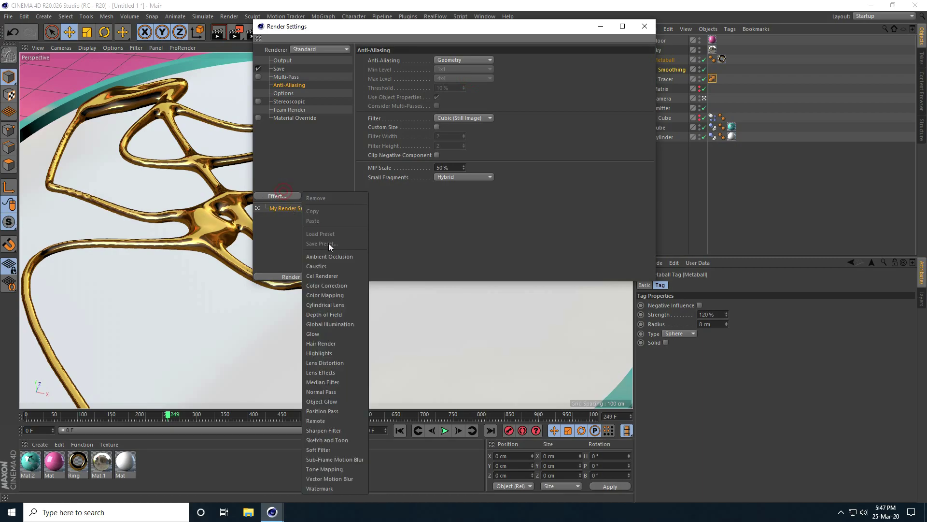
left_click(332, 256)
left_click(287, 195)
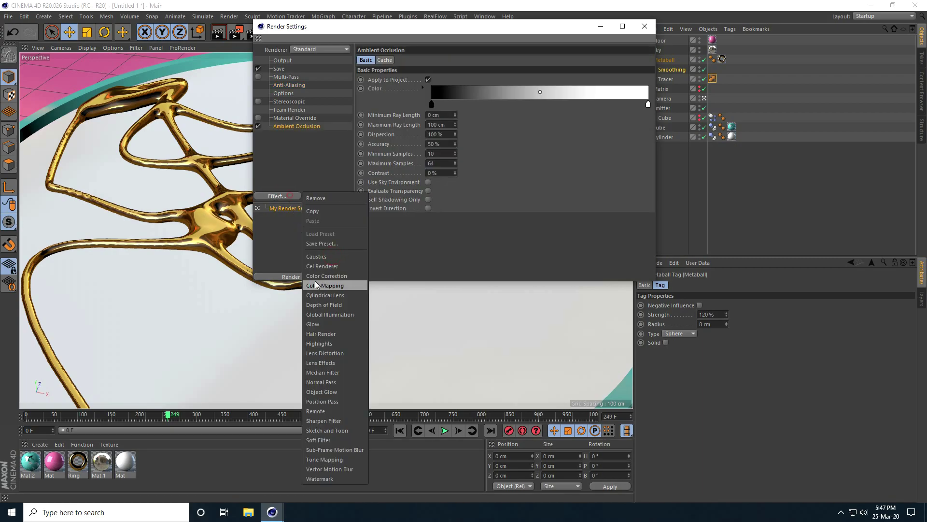
left_click(329, 313)
left_click(417, 59)
left_click(419, 81)
left_click(424, 109)
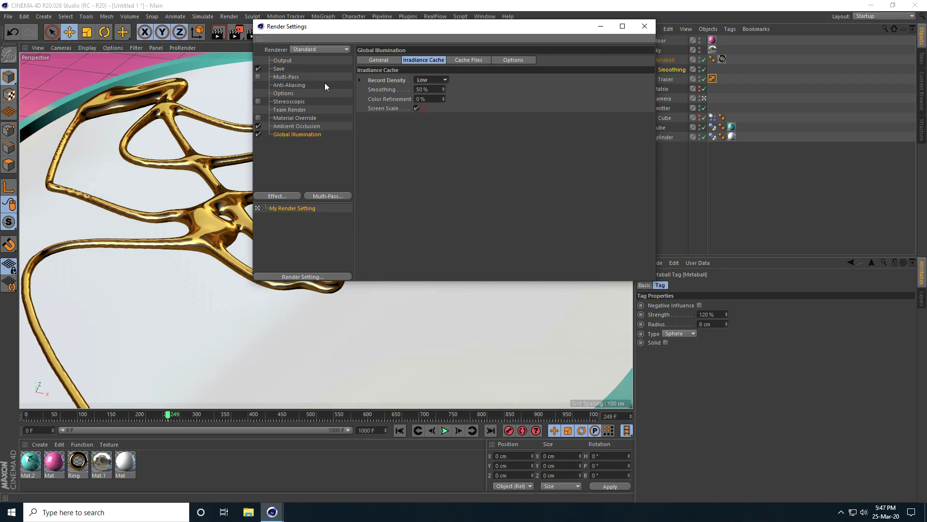
- Save rendered frames as JPG into a new folder on the Desktop, entering 'sd' as the name
left_click(282, 69)
left_click(433, 87)
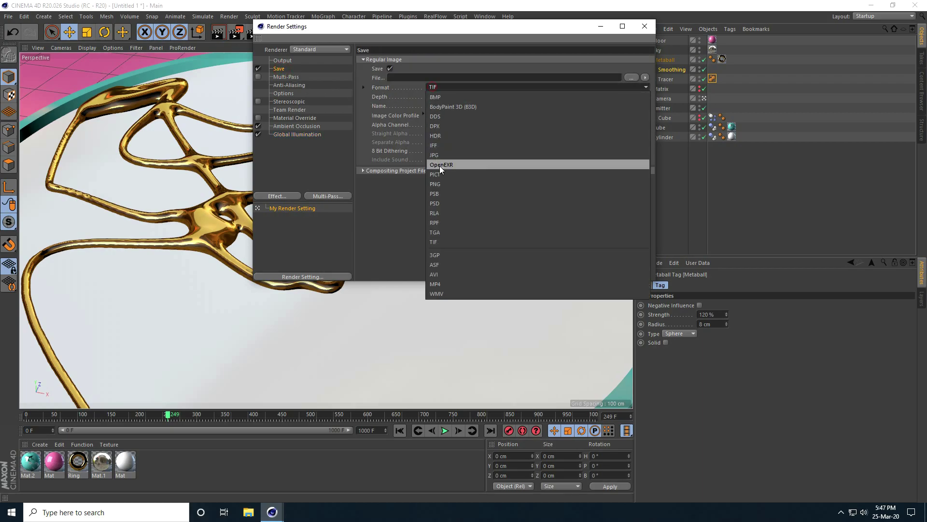
left_click(438, 154)
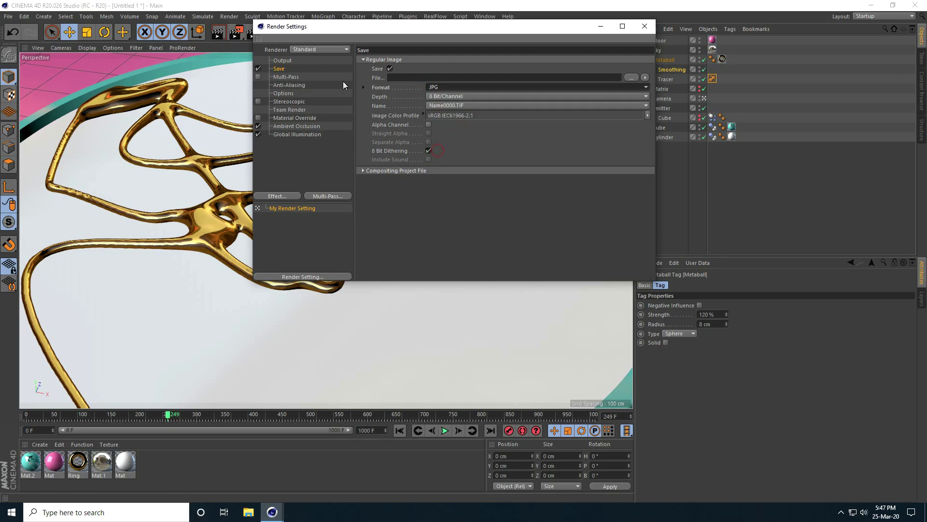
left_click(632, 77)
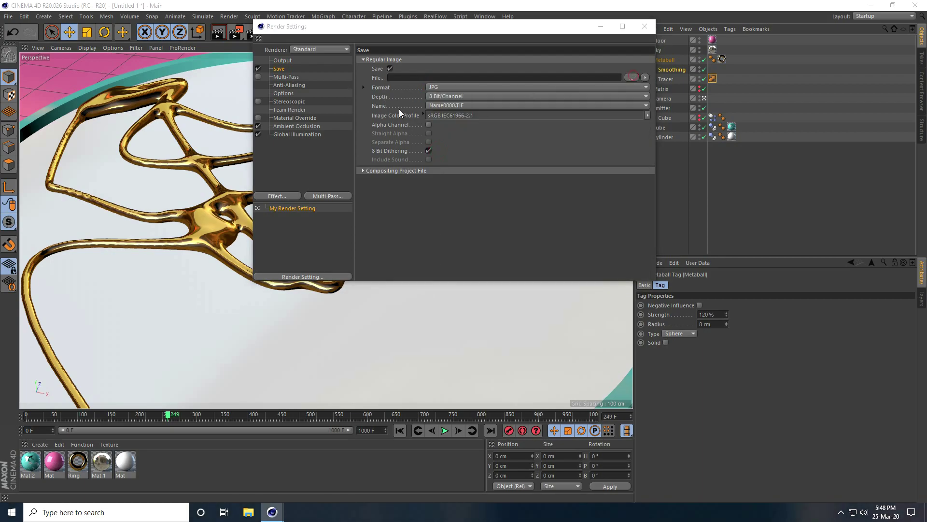
left_click(296, 109)
right_click(464, 193)
mouse_move(502, 292)
left_click(588, 292)
double_click(365, 191)
left_click(399, 245)
type("sd")
left_click(620, 278)
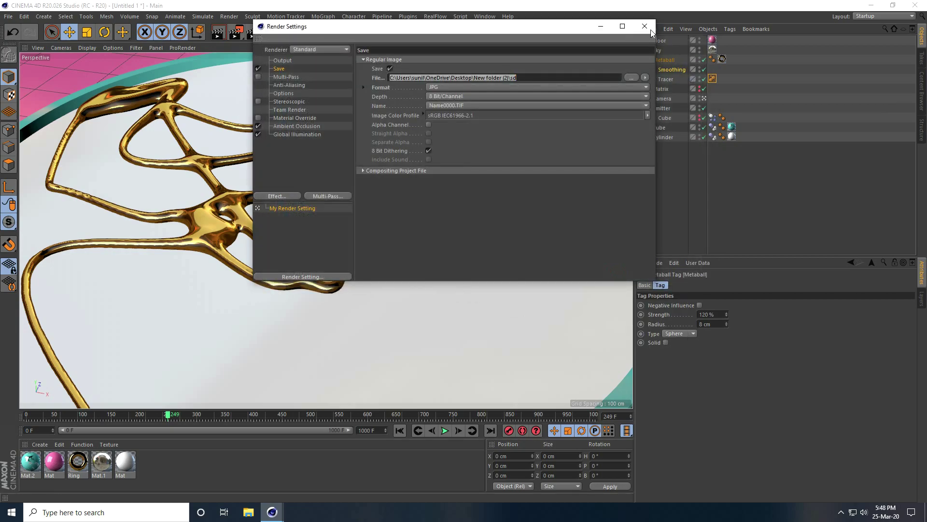
- Render the whole animation to the Picture Viewer from the beginning
left_click(645, 27)
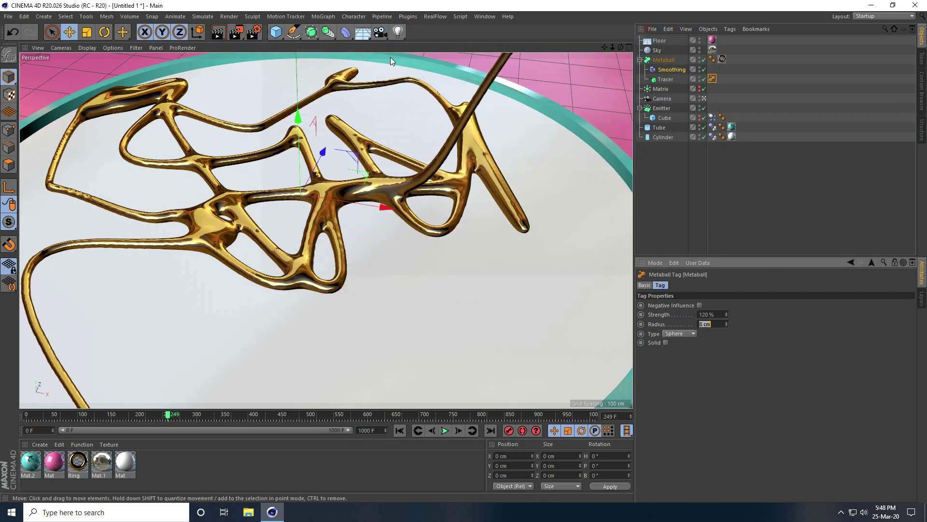
left_click(445, 431)
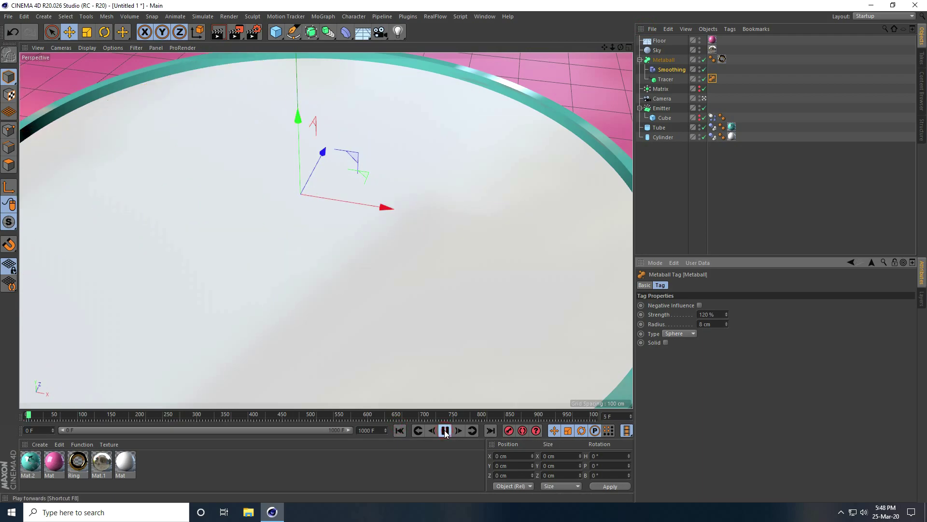
left_click(231, 31)
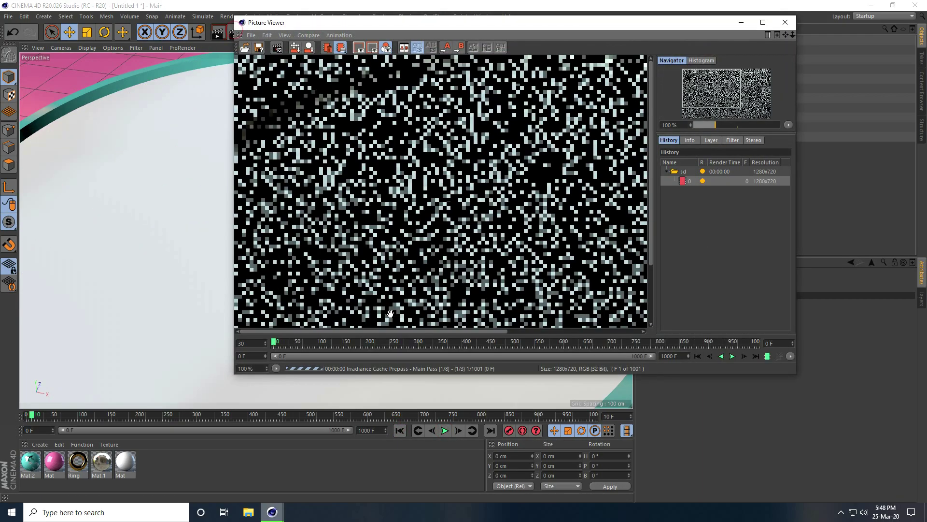